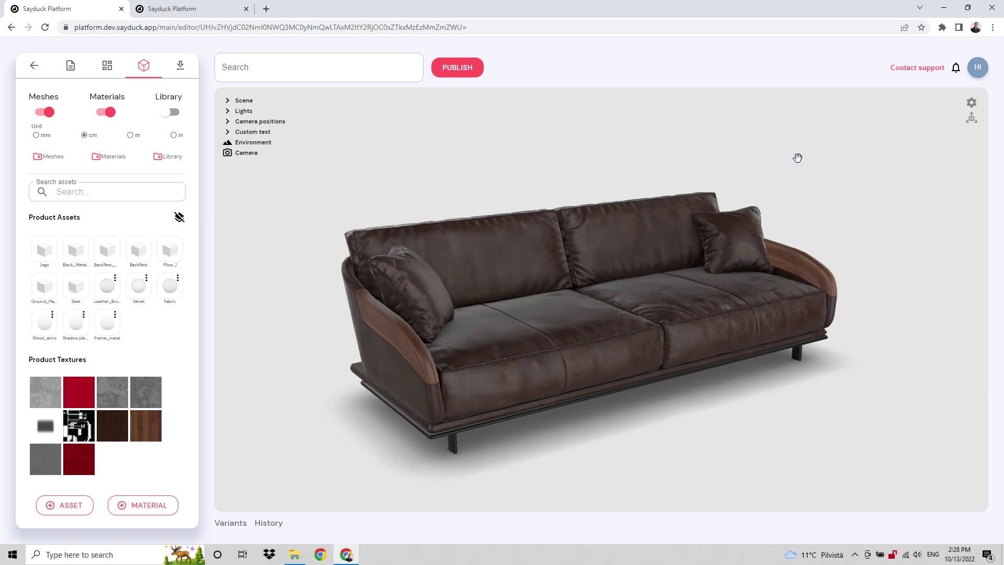
drag(797, 158, 774, 157)
drag(690, 142, 588, 155)
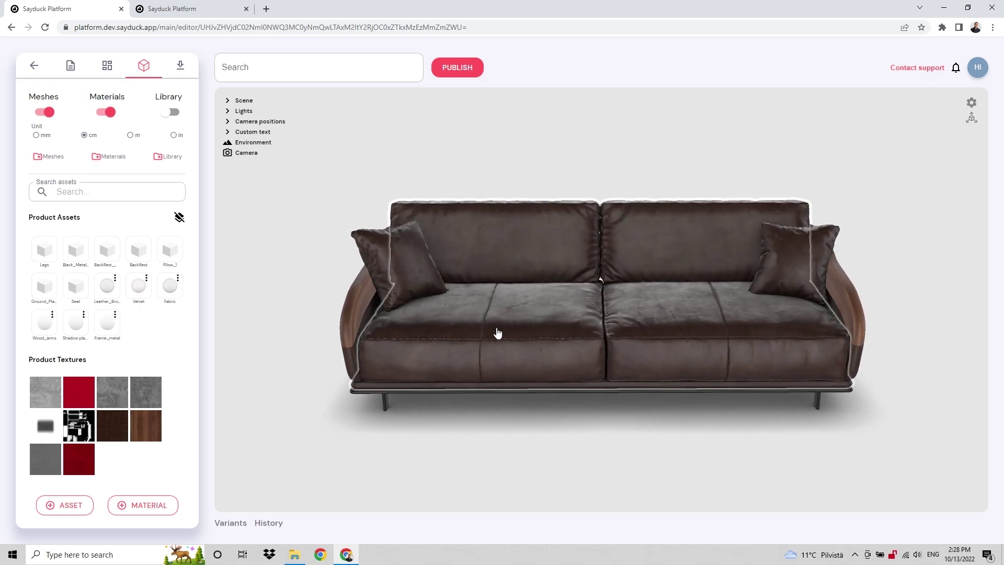
drag(562, 150, 614, 148)
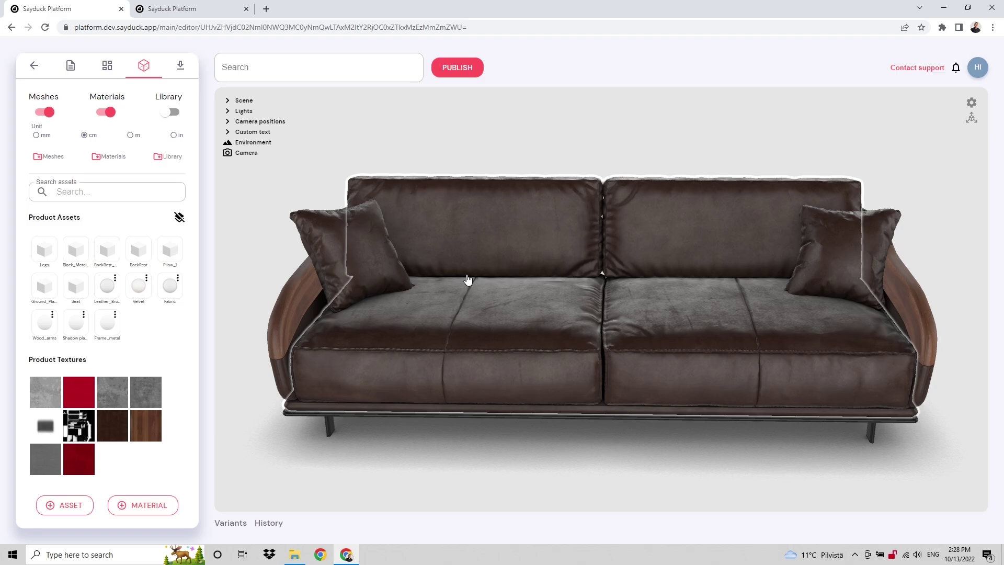
Switch to the second sofa project and open the seat's Leather_Brown material to examine its texture maps
click(193, 9)
drag(678, 170, 640, 167)
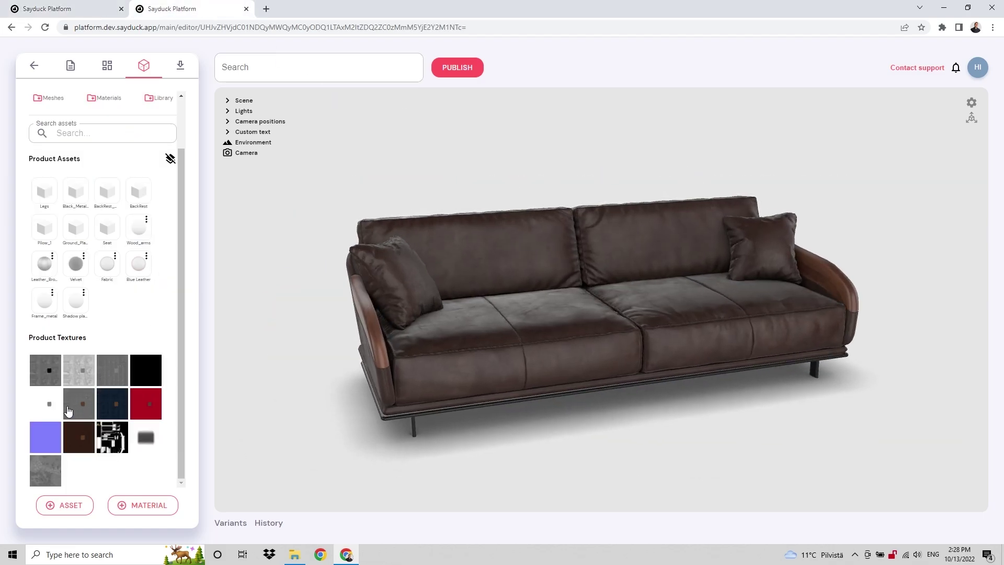
click(510, 303)
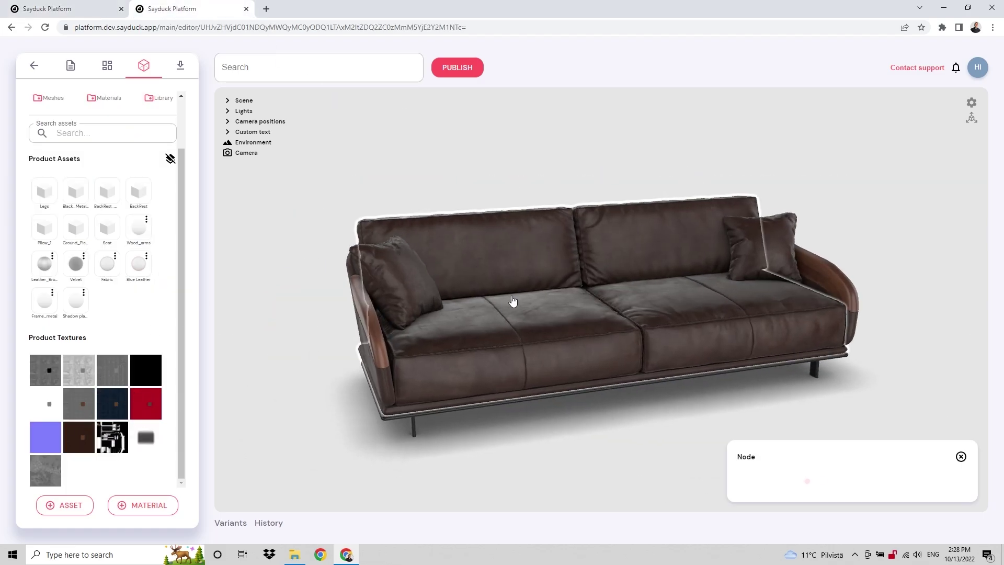
click(923, 288)
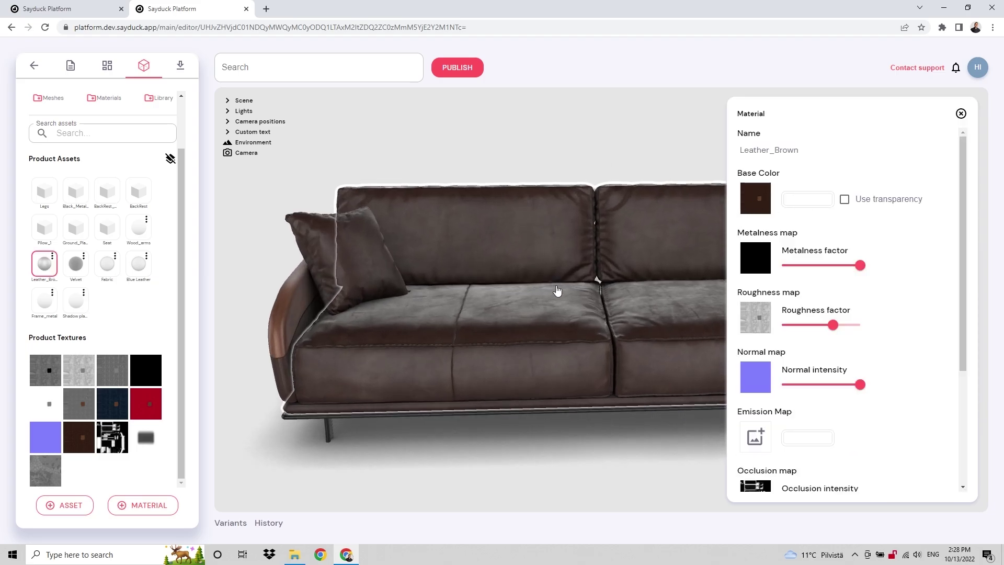
mouse_move(540, 174)
mouse_down()
mouse_move(563, 169)
mouse_move(596, 137)
mouse_move(585, 152)
mouse_move(513, 153)
mouse_move(551, 142)
mouse_move(529, 171)
mouse_up()
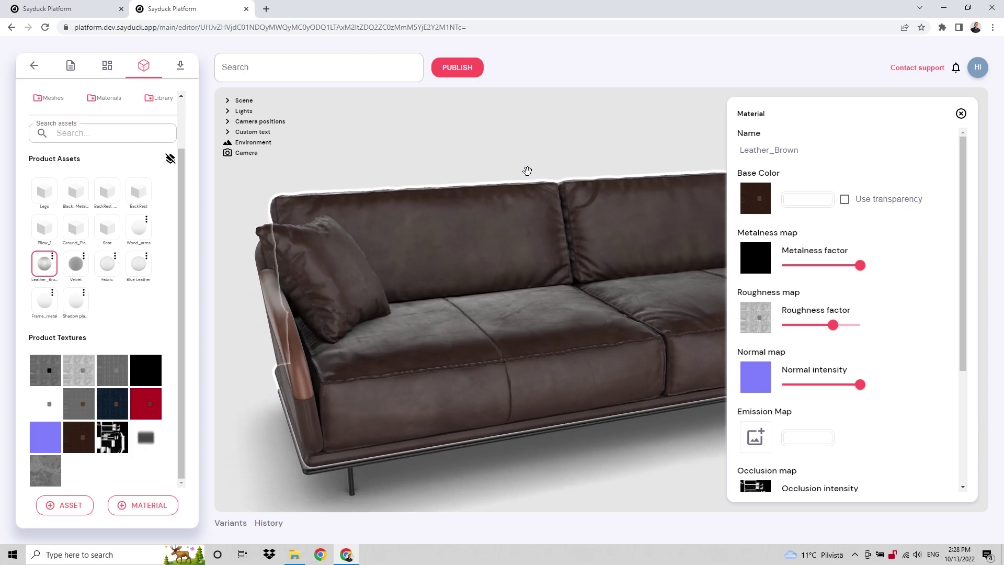
Download the 3_seater_baseColor.png texture, view the downloaded image at full size and close it again
click(83, 445)
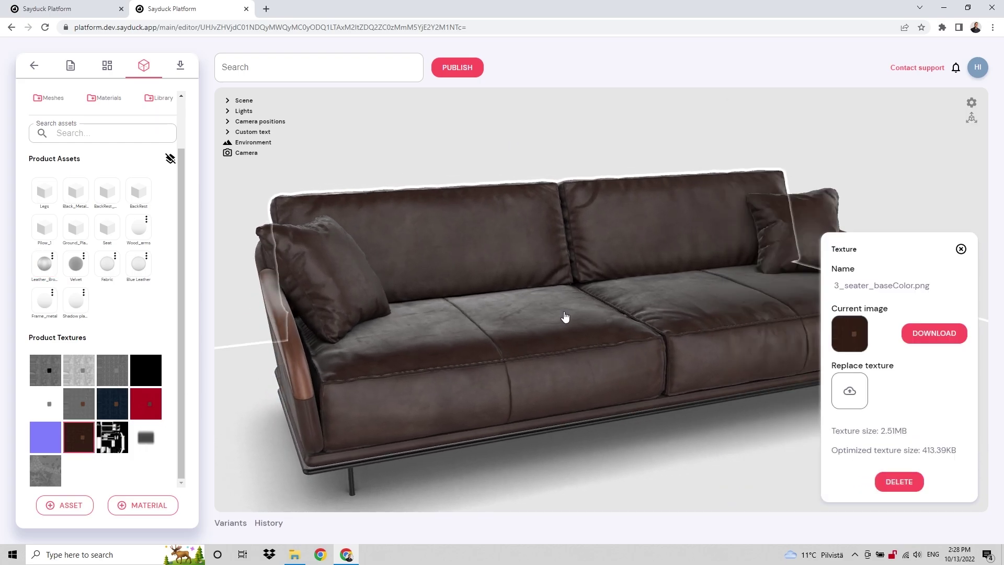
click(930, 335)
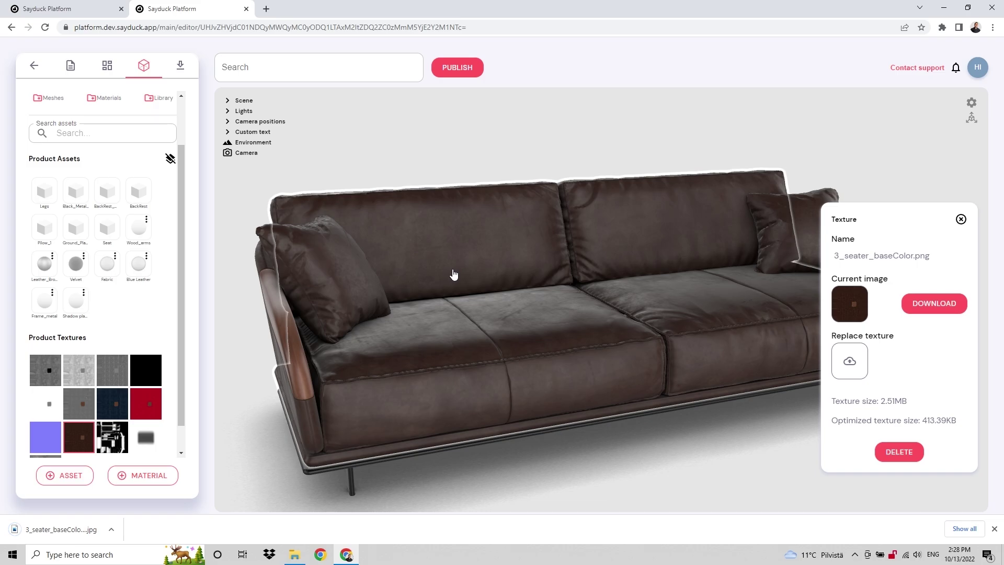
click(951, 309)
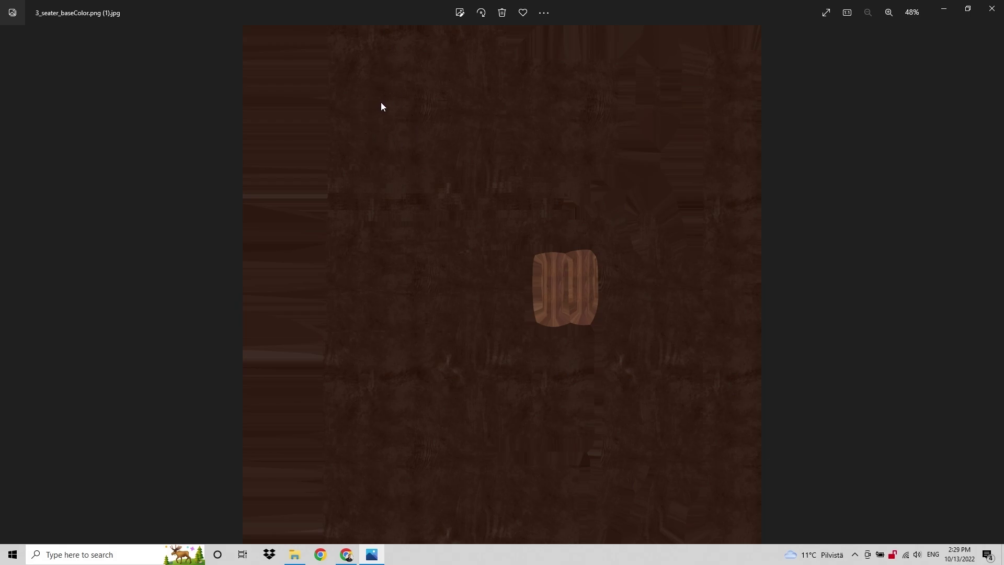
click(998, 12)
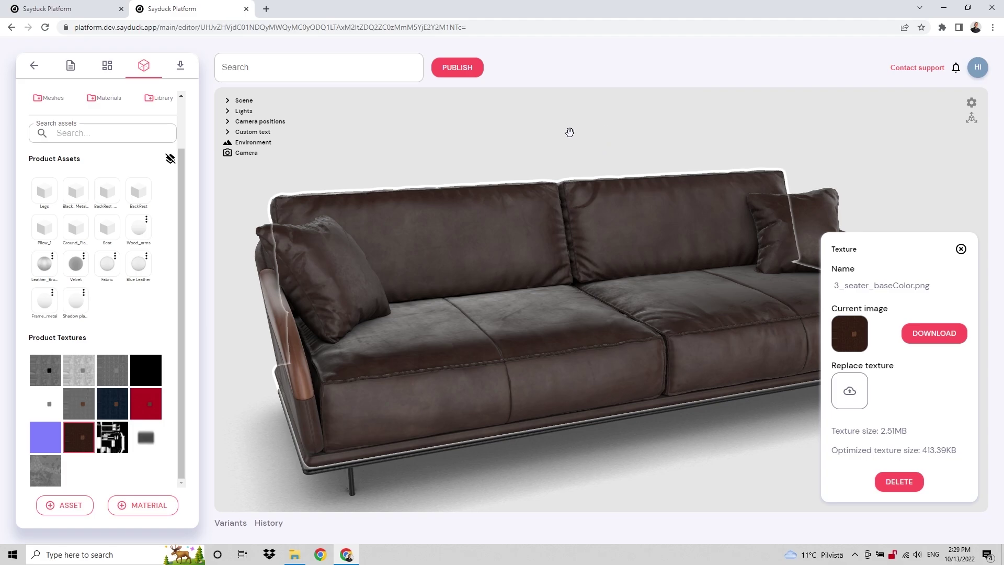
Return to the first sofa project and open the brown leather texture image0.png to check its original and optimized sizes
drag(571, 133, 629, 127)
click(96, 5)
drag(550, 160, 726, 119)
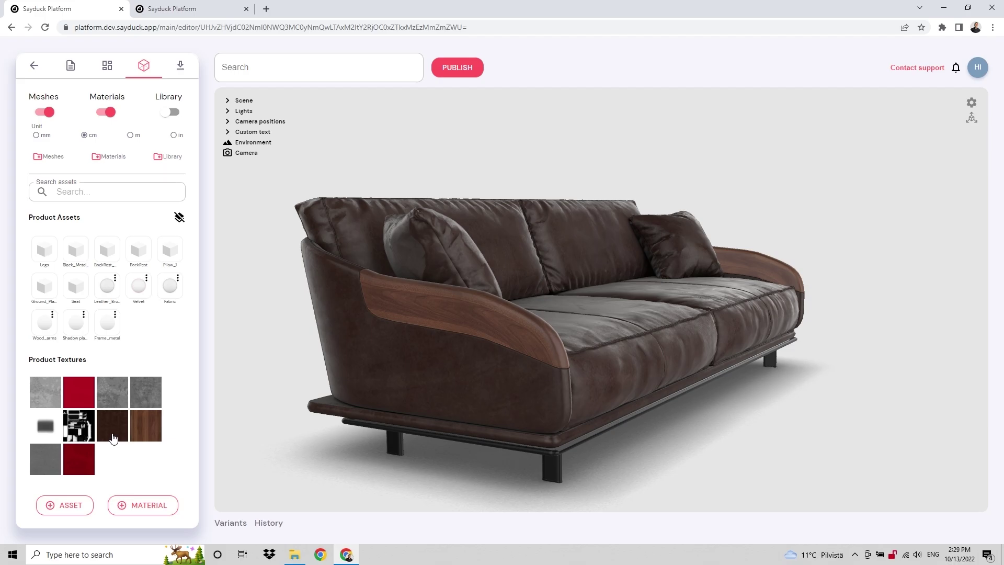
click(113, 438)
drag(637, 173, 495, 155)
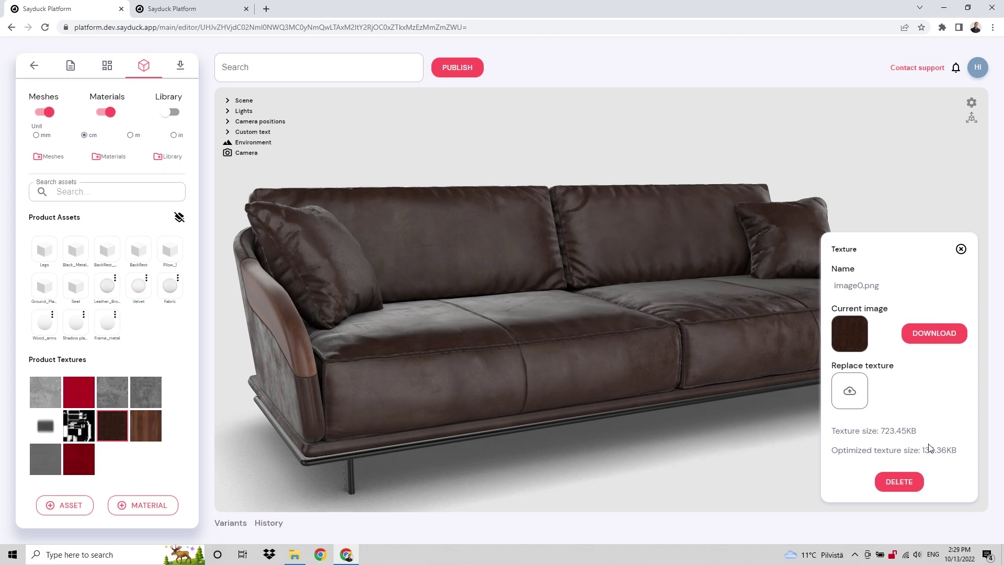
drag(533, 150, 600, 141)
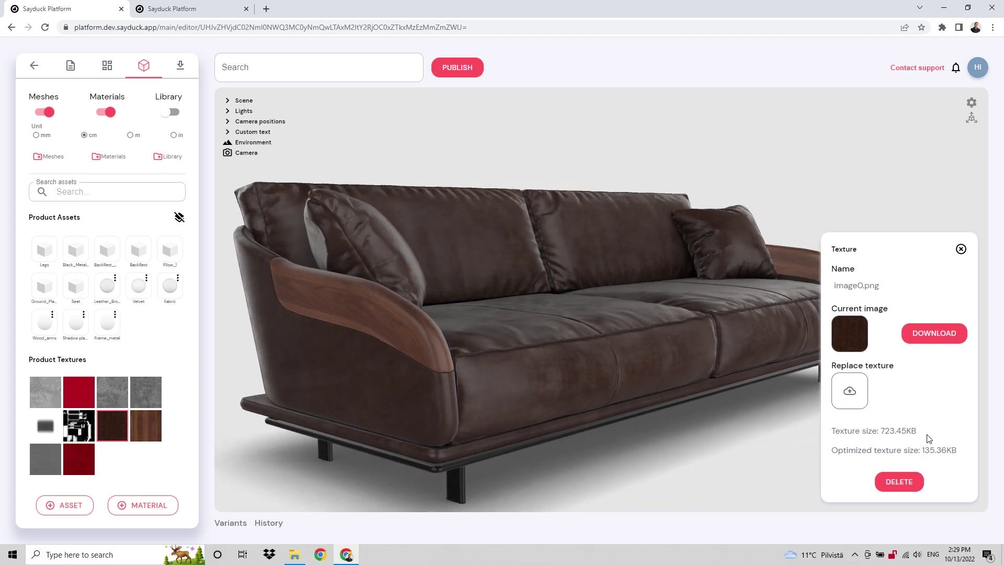
drag(922, 453, 950, 453)
click(948, 453)
Open the seat's Leather_Brown material in the first sofa project and examine its maps, Transform and tiling settings
drag(724, 202, 581, 150)
scroll(520, 335, up, 3)
click(530, 292)
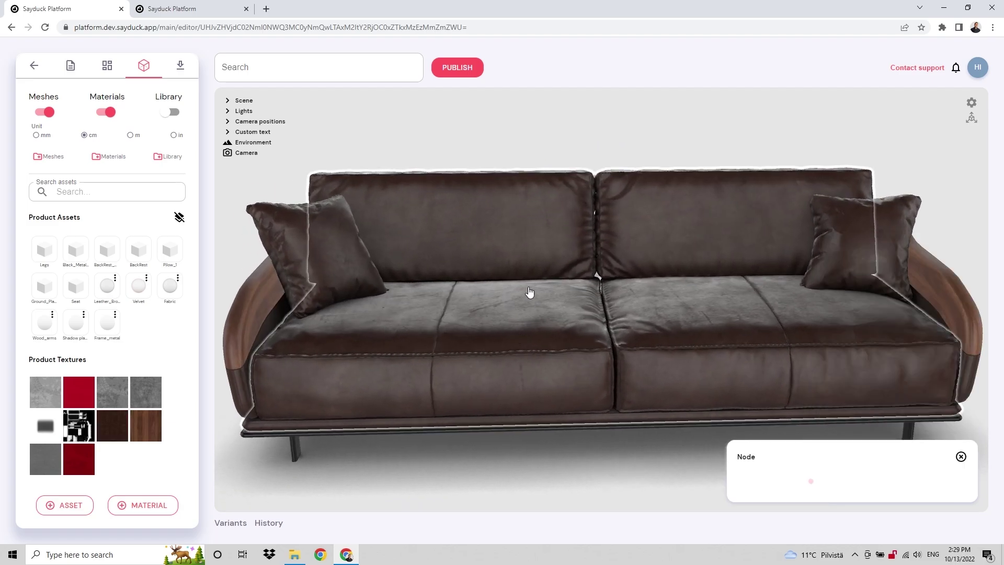
click(915, 283)
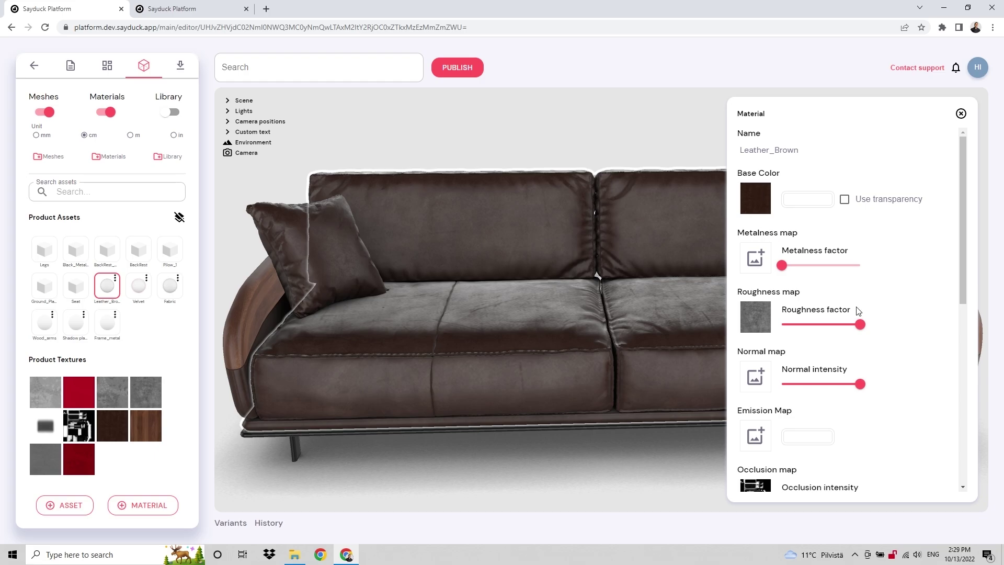
scroll(857, 310, down, 4)
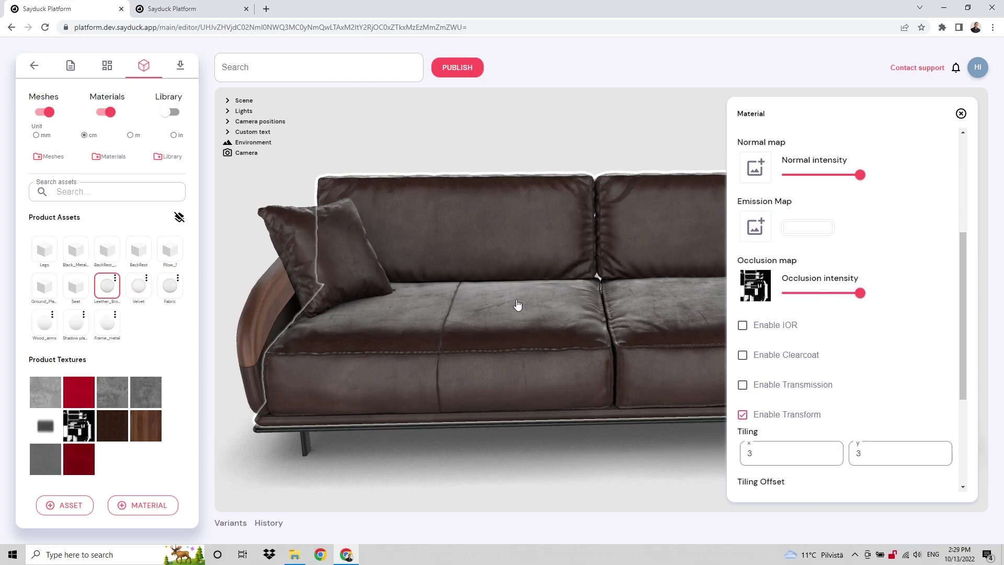
drag(543, 299, 724, 314)
scroll(752, 368, down, 2)
scroll(751, 369, down, 1)
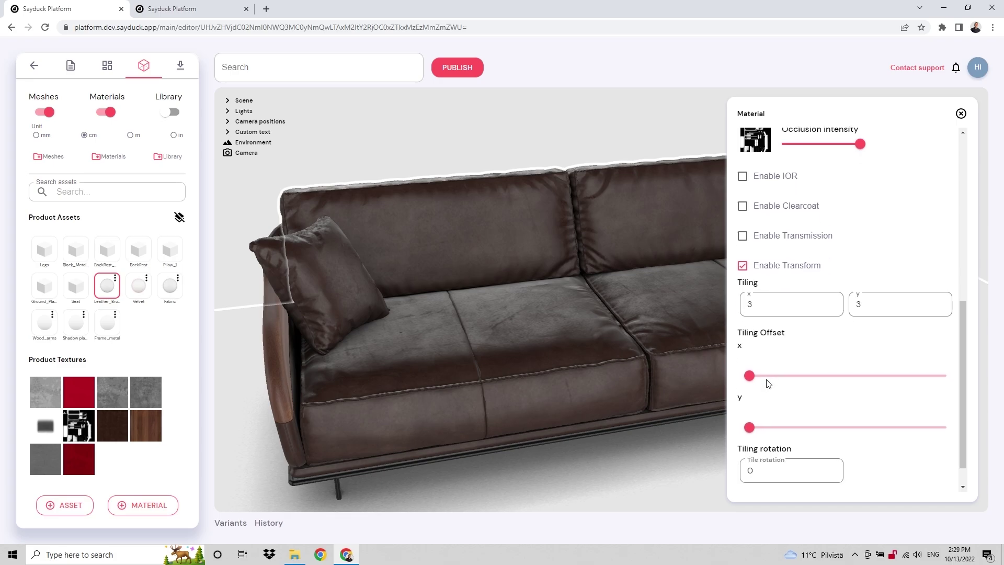
Try shifting the Leather_Brown tiling offset in x and y on the first sofa, and reset both to 0
drag(751, 367, 800, 369)
click(749, 419)
drag(783, 424, 806, 420)
drag(802, 369, 751, 368)
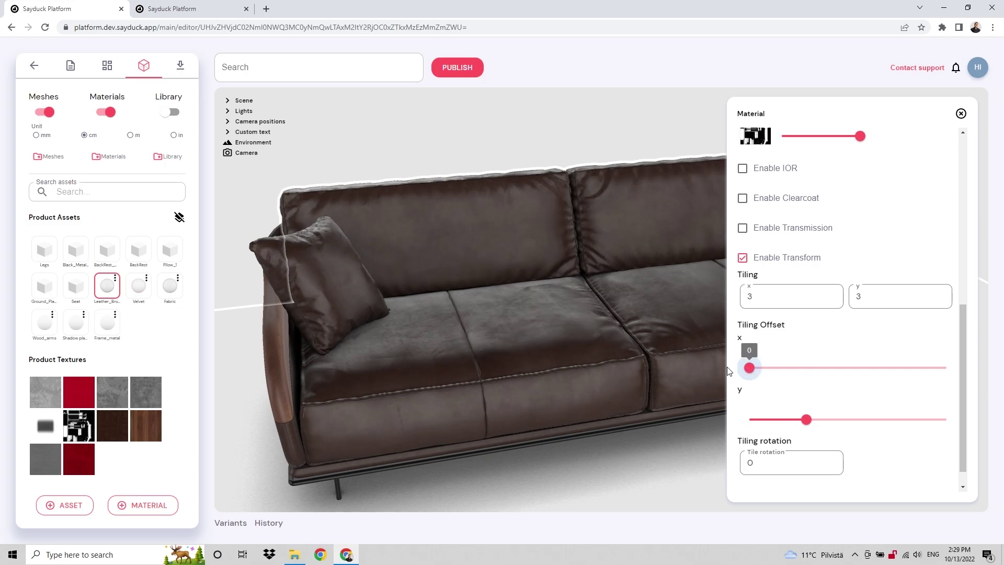
drag(807, 419, 745, 423)
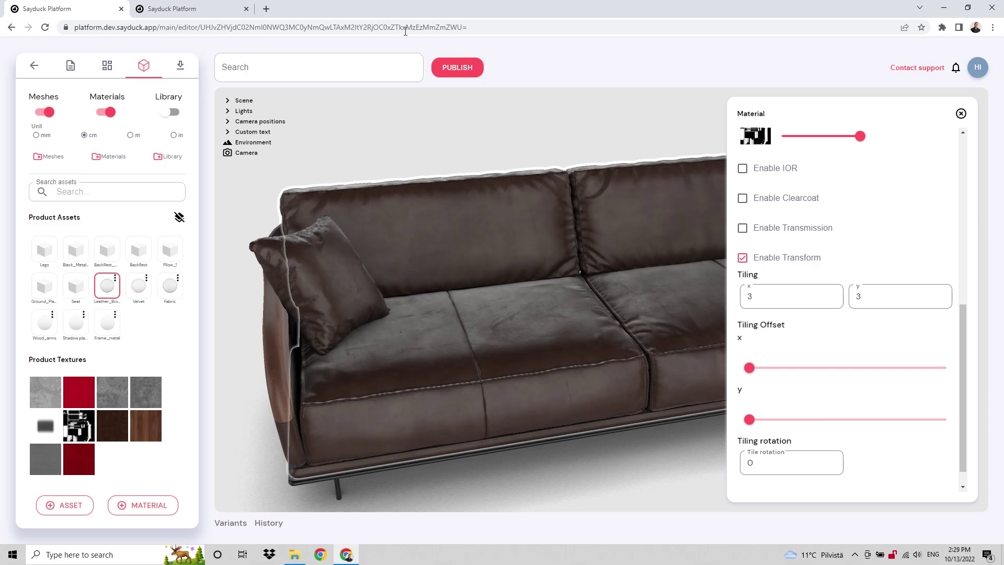
Enable Transform on the seat's Leather_Brown material in the second sofa project
click(184, 4)
drag(581, 102, 586, 157)
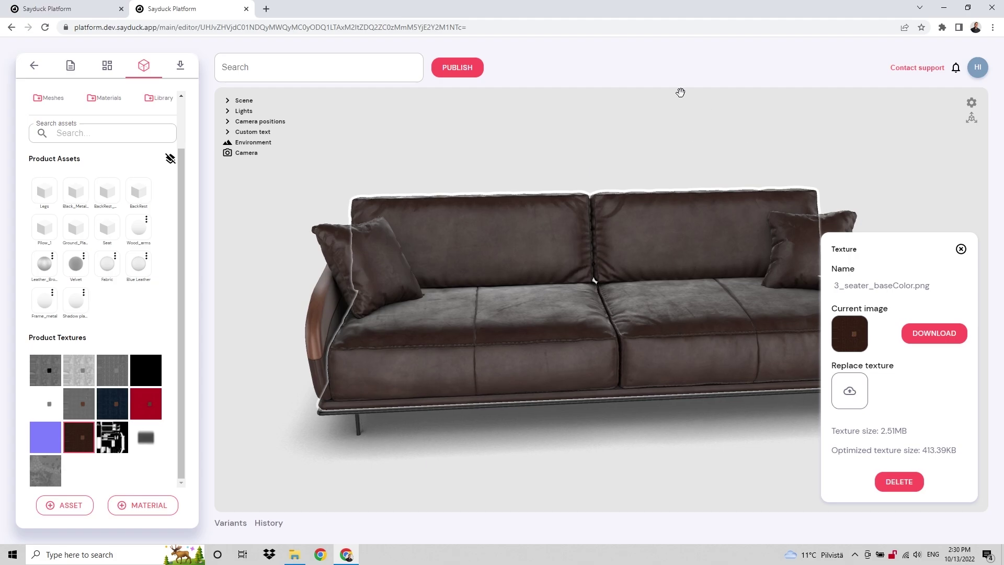
drag(713, 101, 591, 134)
click(488, 311)
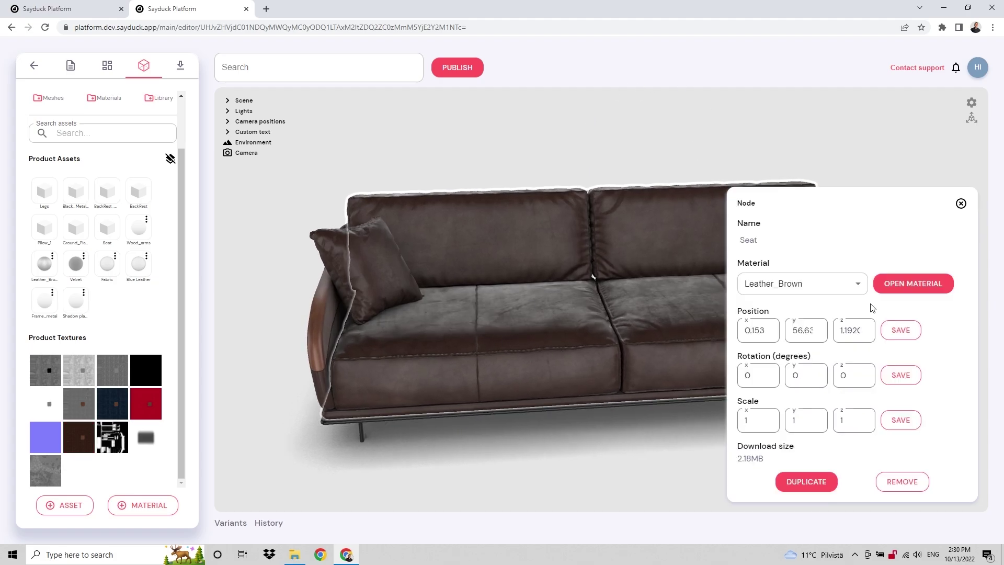
click(890, 285)
scroll(829, 308, down, 3)
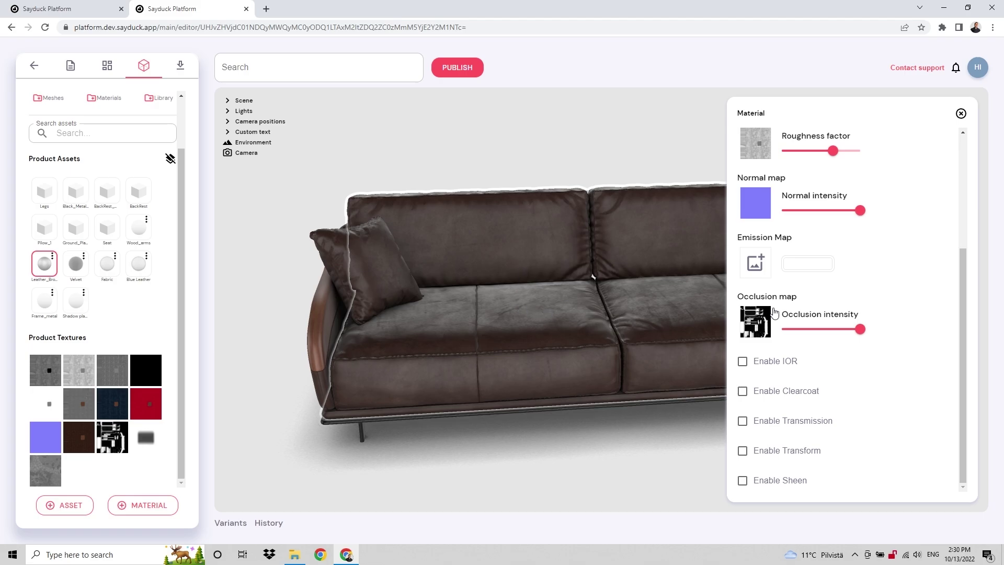
drag(608, 377, 513, 186)
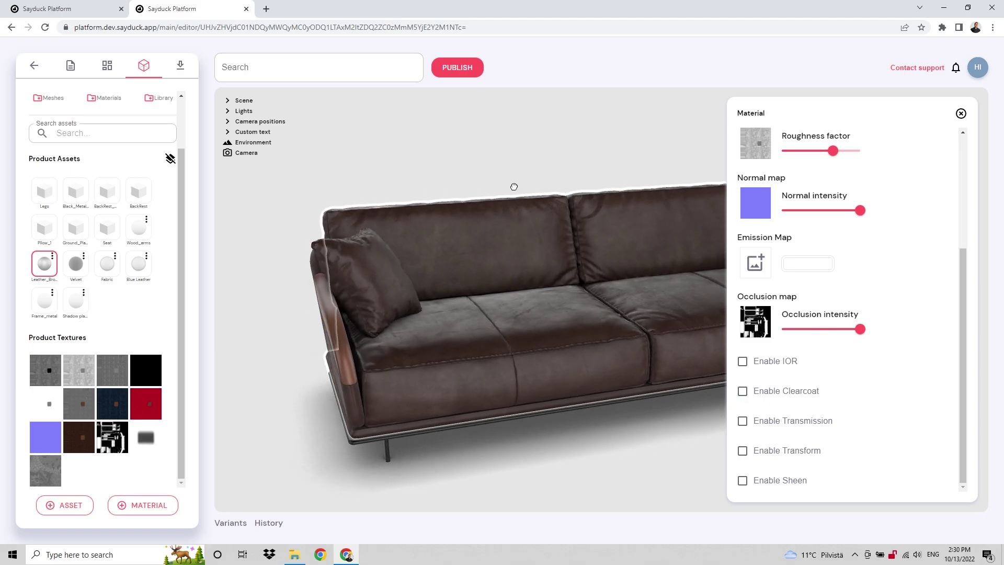
click(800, 450)
scroll(821, 408, down, 4)
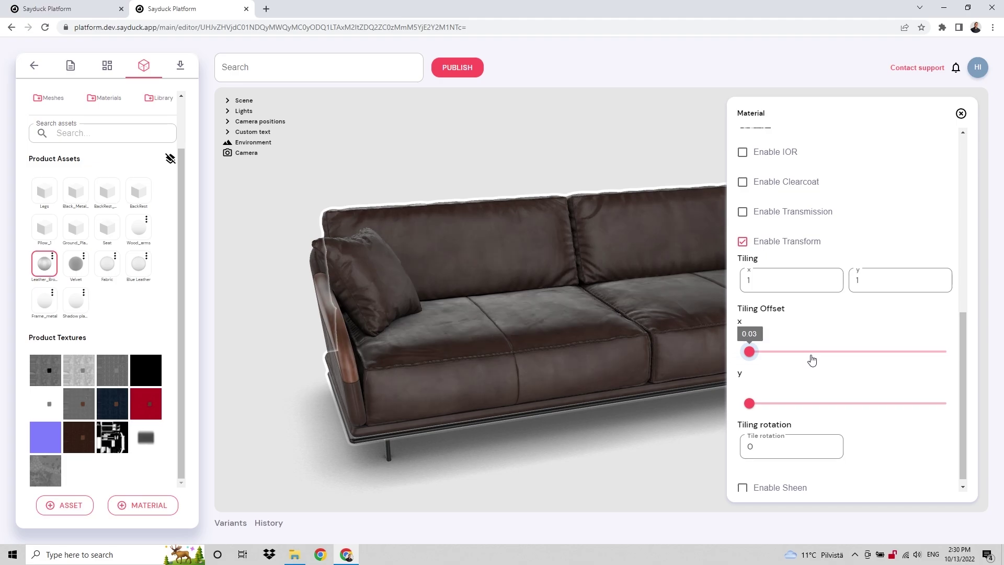
Try shifting the second sofa's Leather_Brown tiling offset in x and y, inspect the armrests, and reset both offsets to 0
click(810, 358)
click(754, 403)
click(804, 404)
drag(571, 302, 613, 253)
click(506, 294)
click(889, 284)
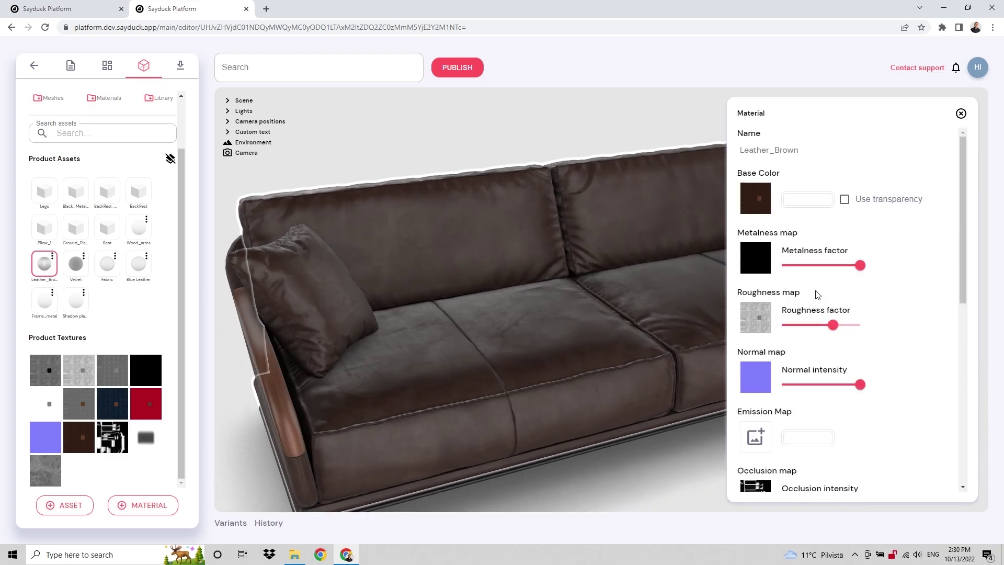
scroll(832, 306, down, 8)
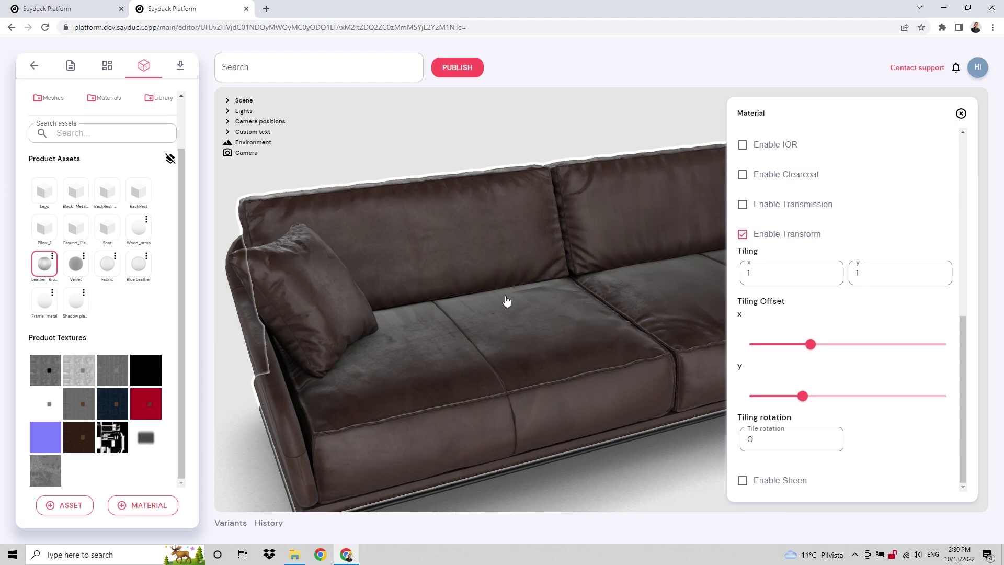
drag(408, 362, 446, 339)
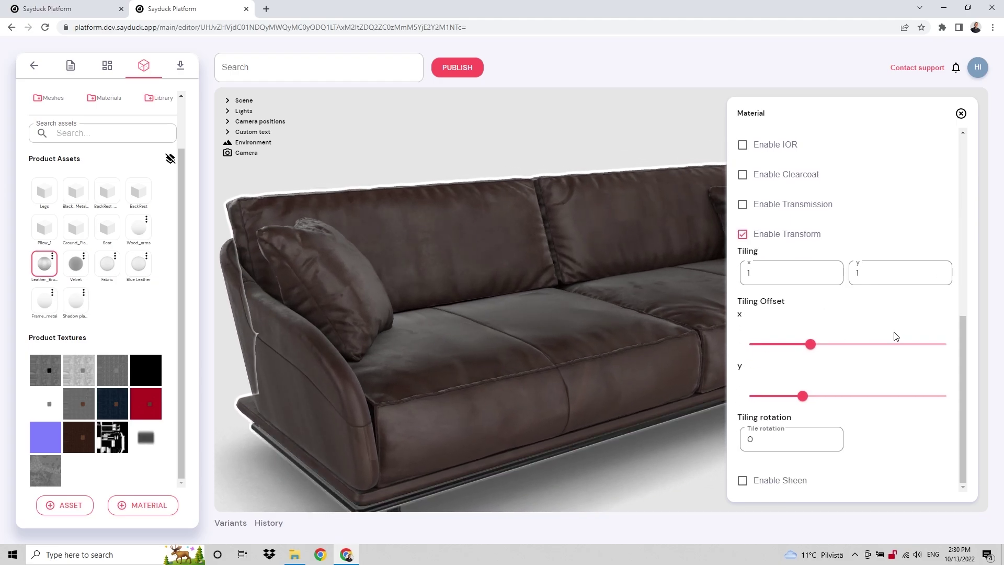
drag(810, 344, 749, 345)
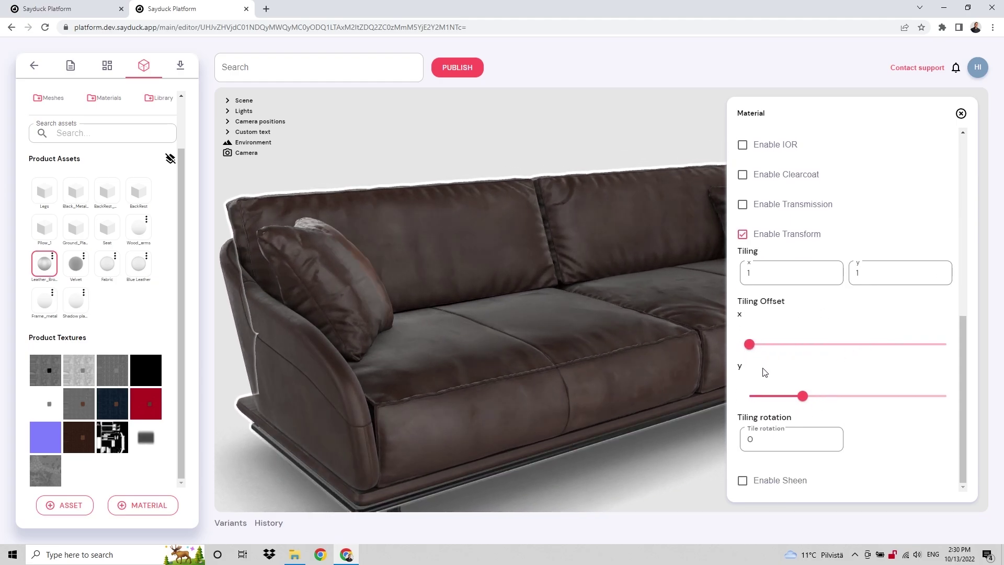
click(741, 400)
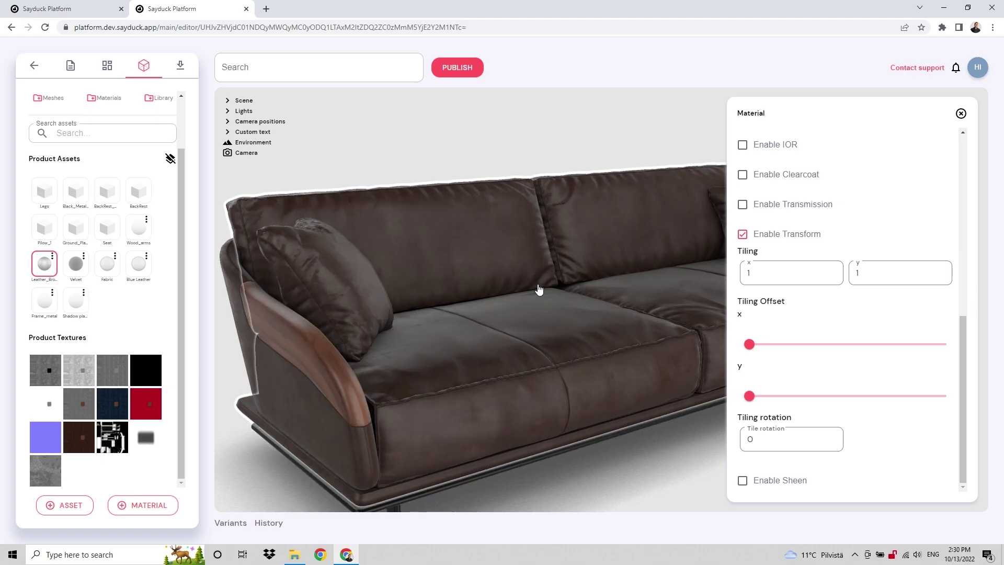
Check Leather_Brown's base color texture choices and the optimized size of 3_seater_baseColor.png
scroll(792, 260, up, 6)
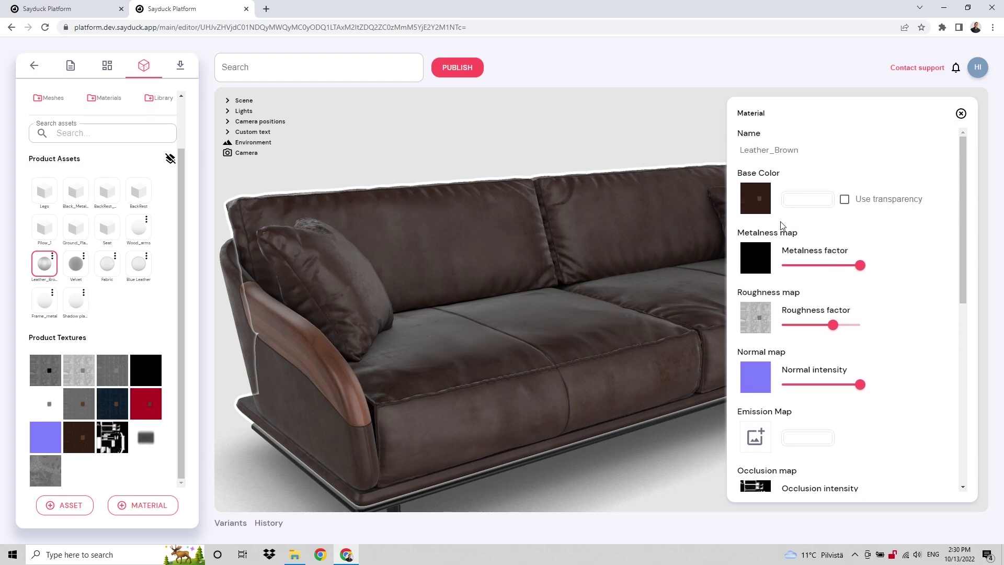
click(757, 206)
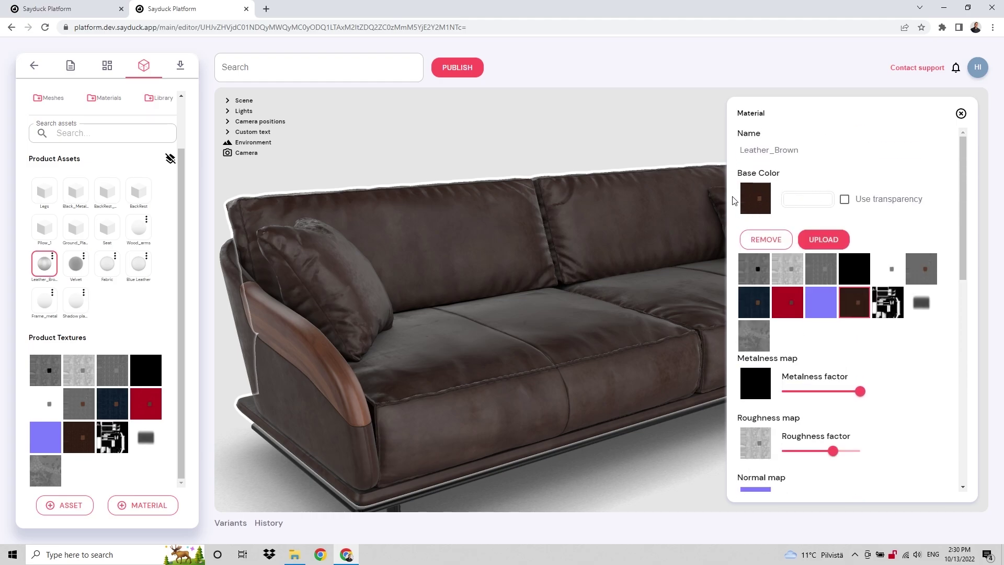
click(756, 204)
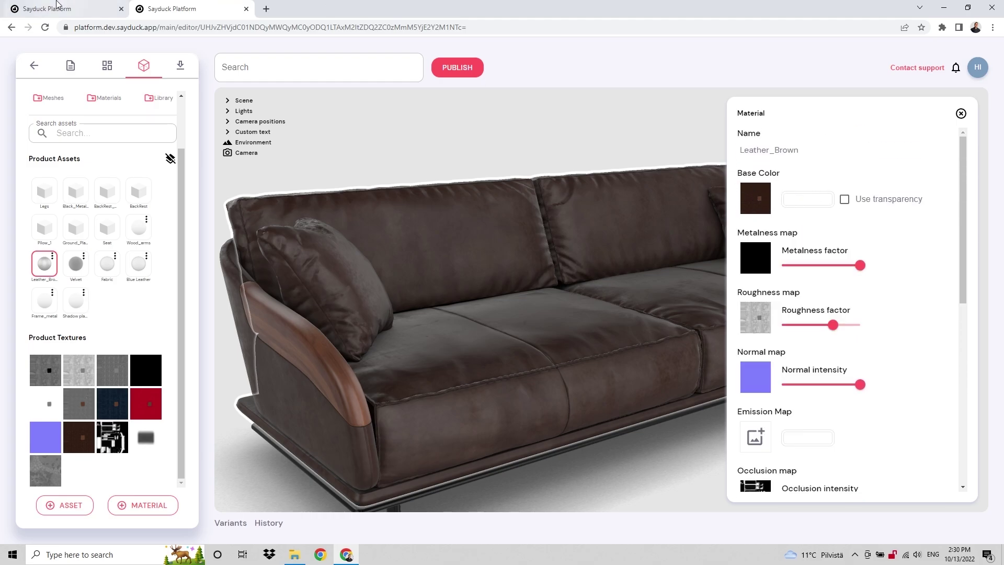
click(81, 440)
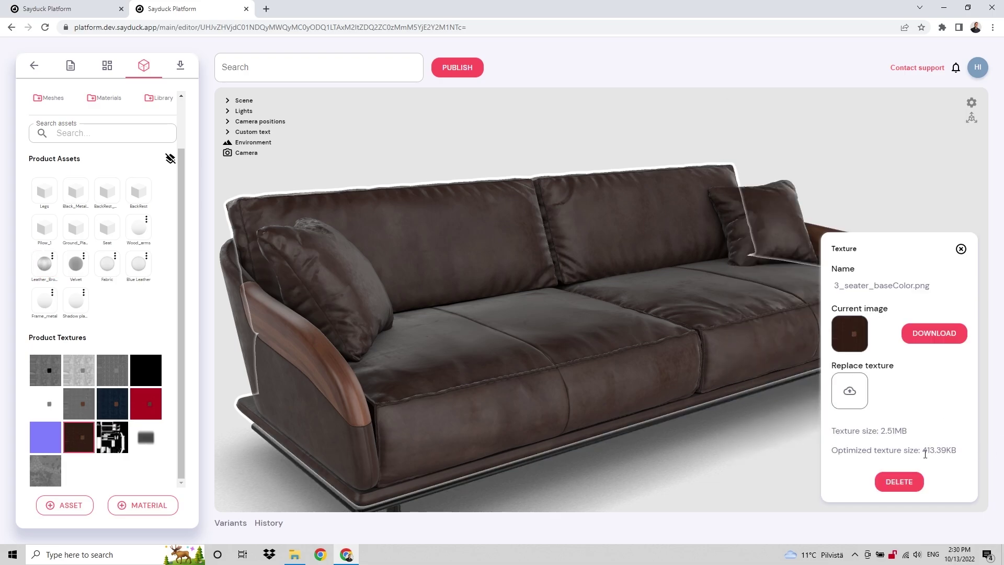
drag(927, 451, 964, 456)
Switch to the first sofa project and check image0.png's optimized size for comparison with the second sofa's texture
click(48, 7)
click(116, 434)
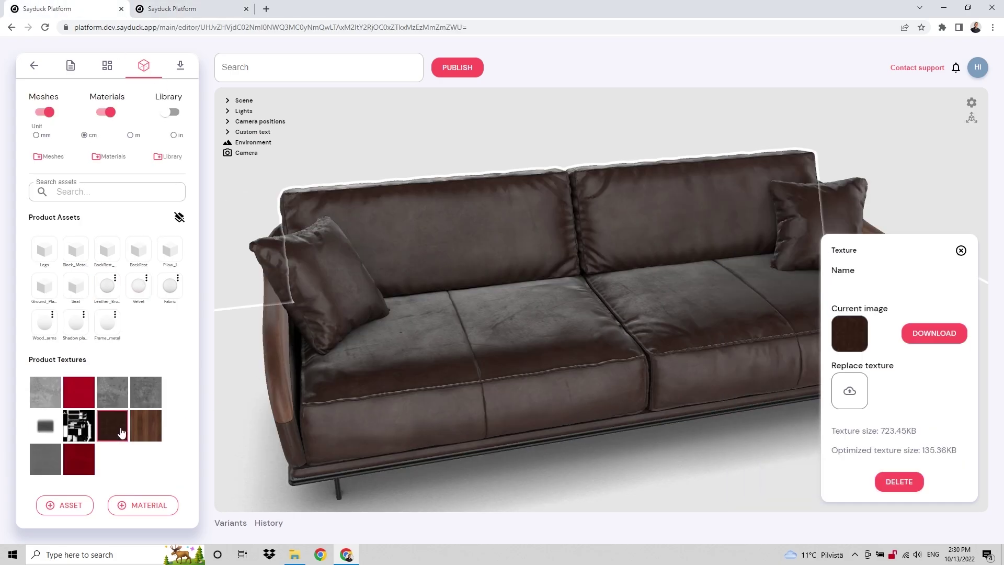
drag(924, 449, 957, 451)
click(960, 453)
drag(581, 132, 614, 128)
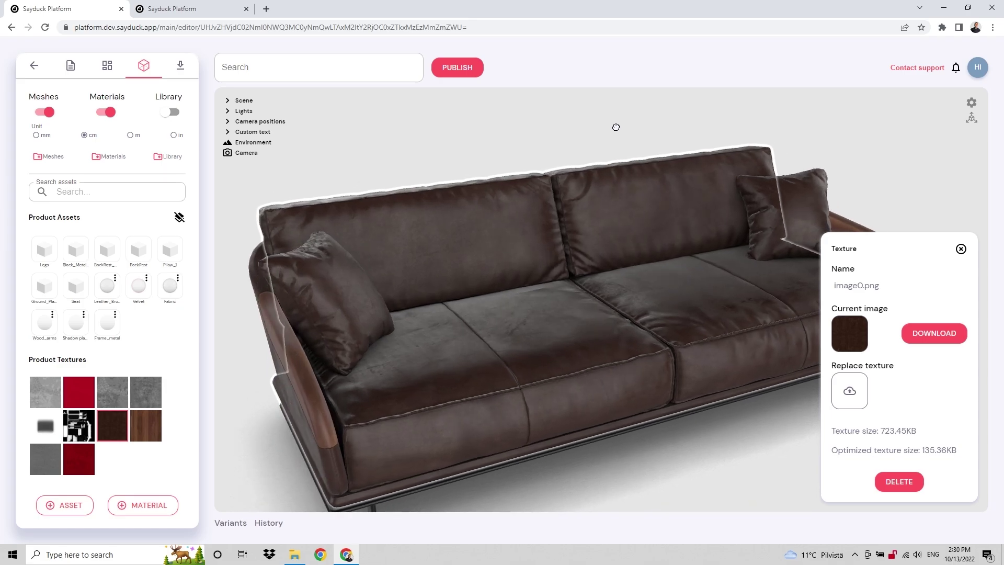
Compare the brown leather finish on both sofas from similar angles and close the texture details in both projects
key(ctrl+Tab)
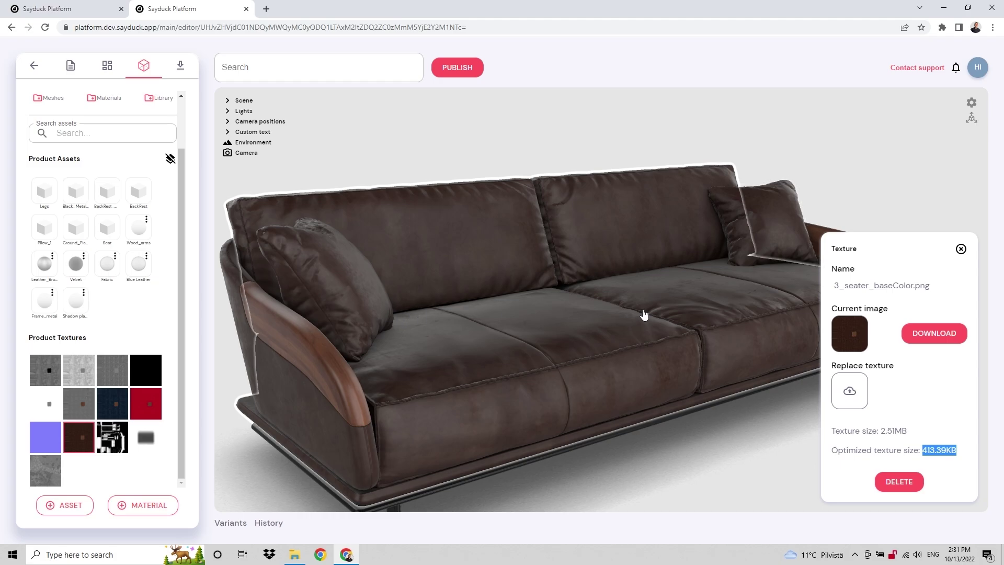
drag(524, 352, 584, 365)
key(ctrl+Tab)
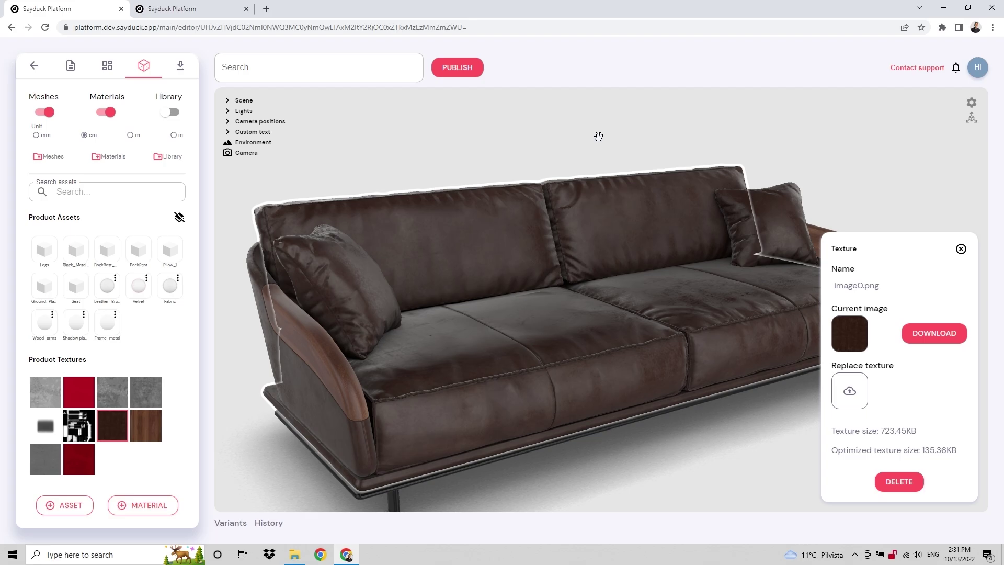
click(961, 249)
drag(918, 193, 822, 224)
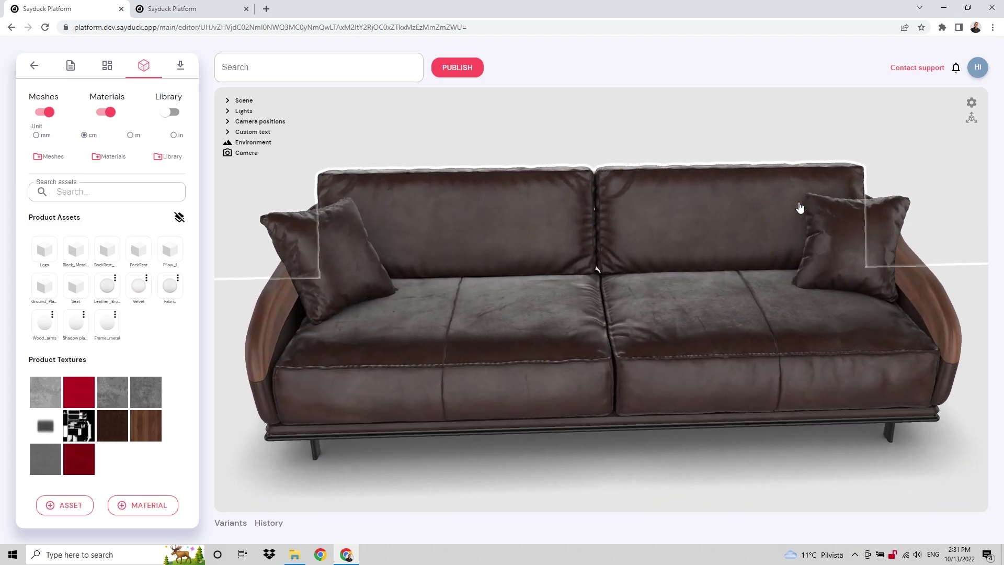
drag(639, 117, 534, 150)
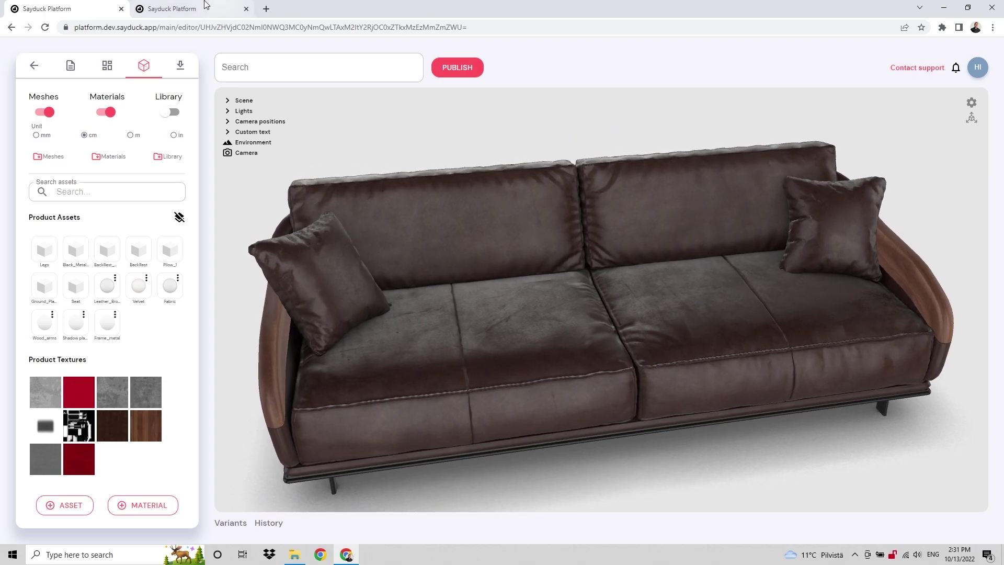
click(186, 7)
drag(480, 174, 439, 236)
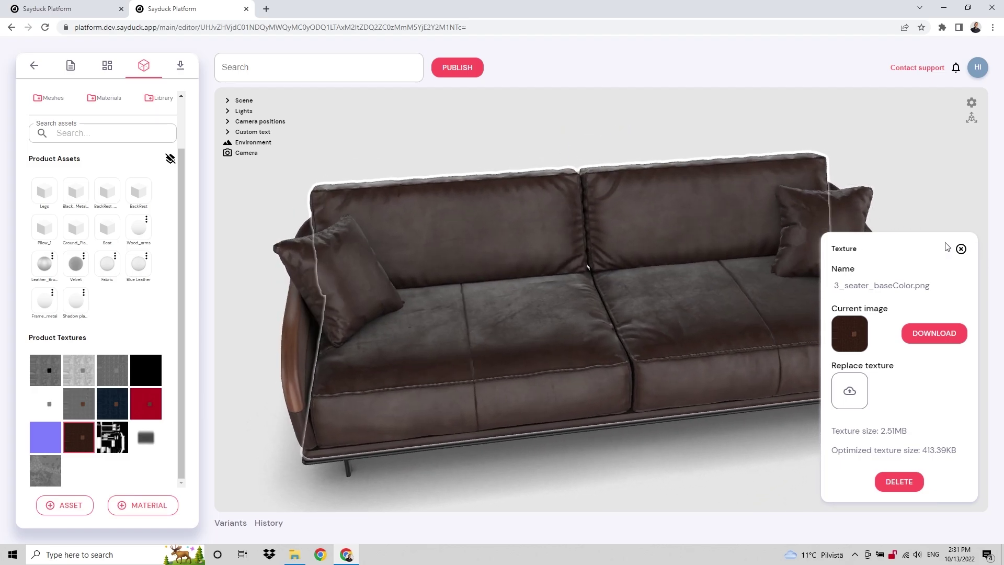
click(962, 249)
Display the Velvet variant on the first sofa and close the variant's details
click(68, 9)
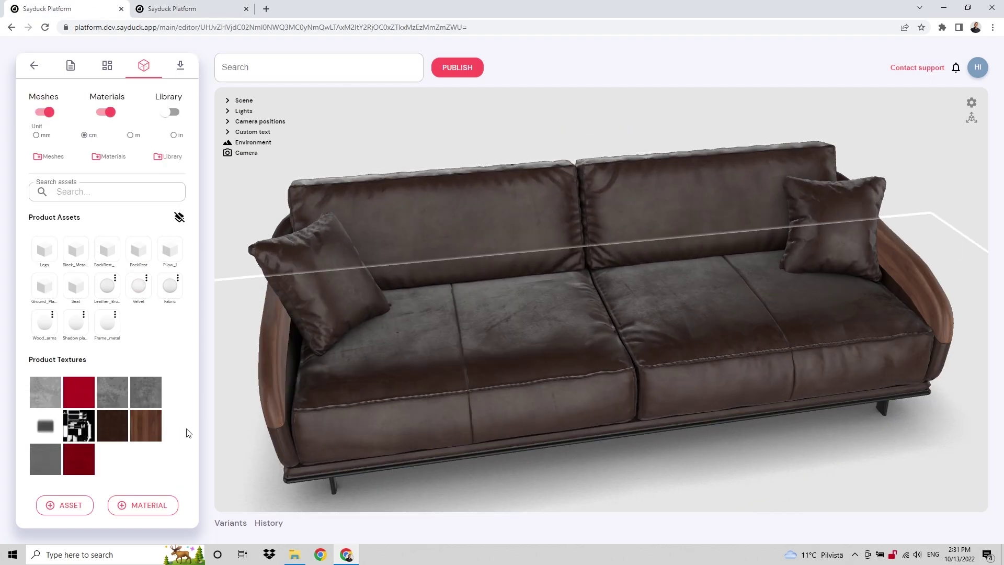
click(232, 530)
click(280, 449)
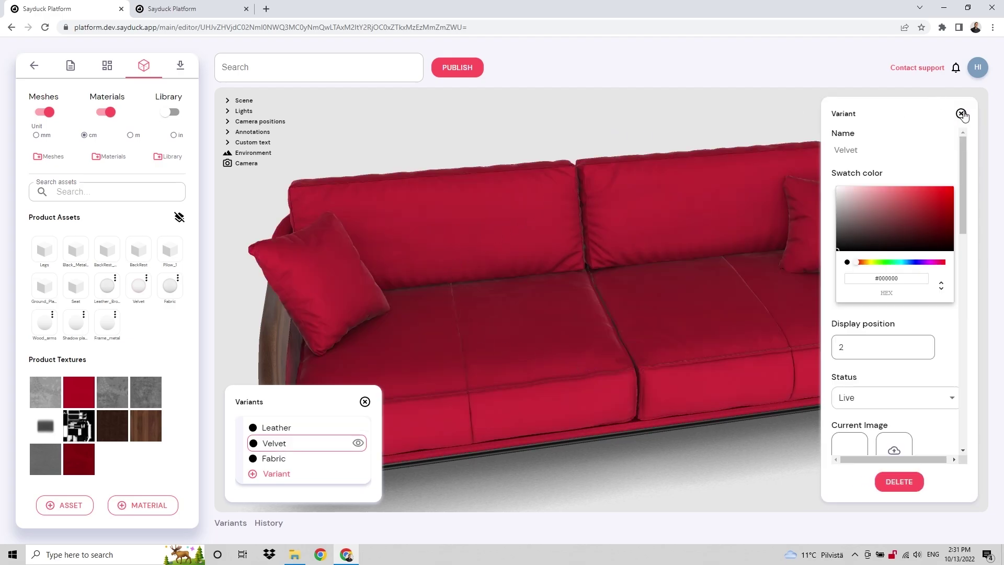
click(960, 113)
Display the Velvet variant on the second sofa and close its variant details
click(157, 7)
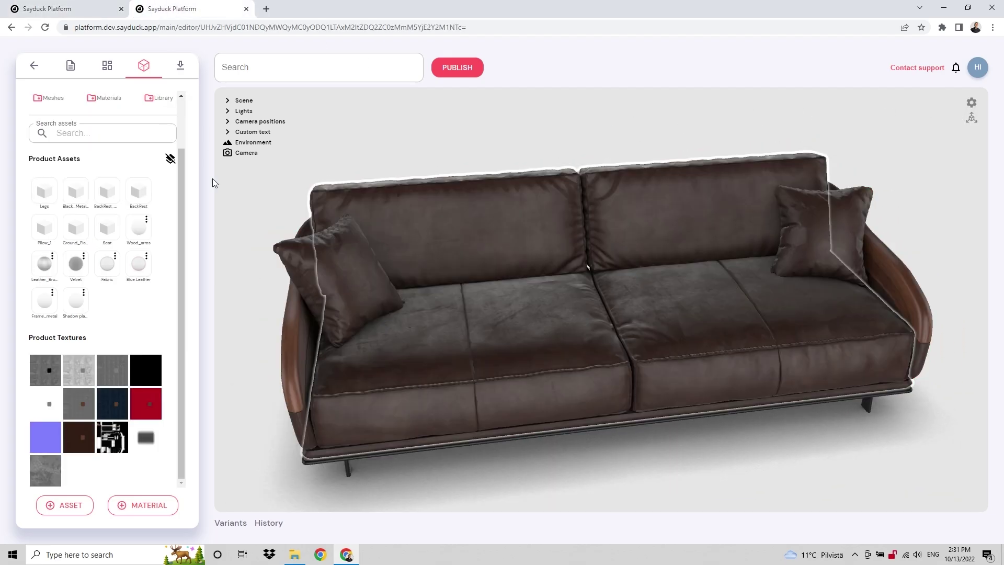
click(234, 522)
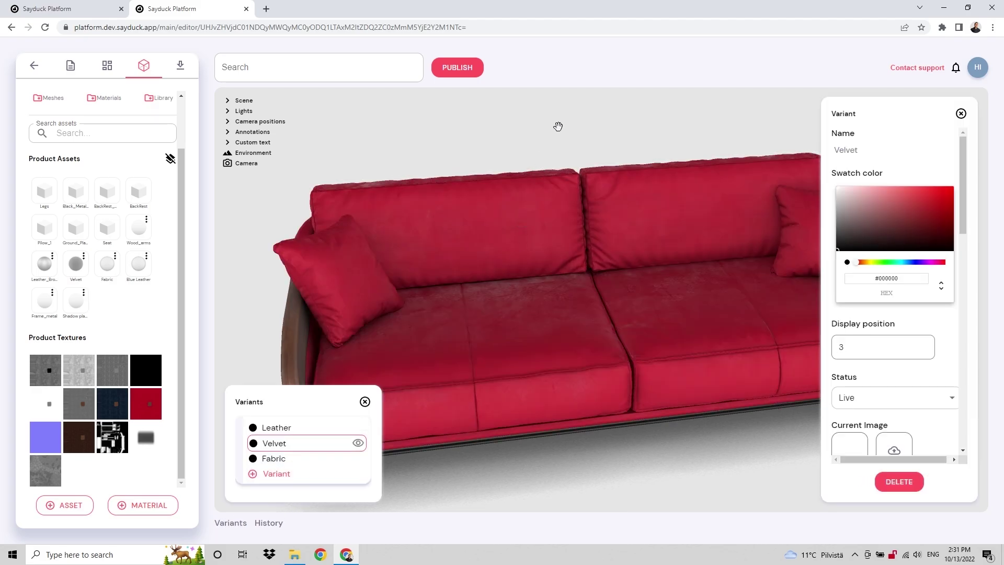
click(961, 113)
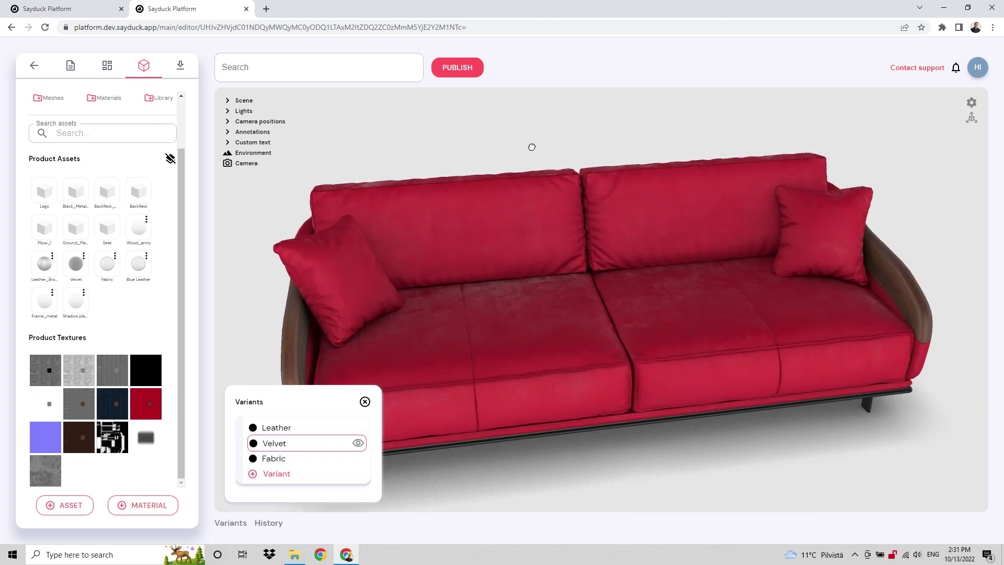
Return to the first sofa, open the seat's Velvet material and review its maps, tiling and sheen settings
click(78, 9)
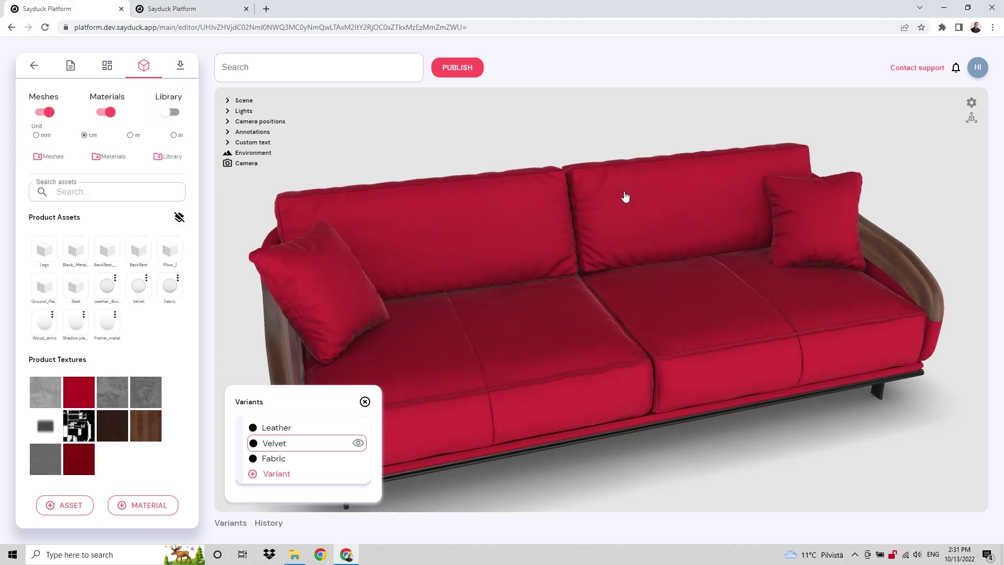
drag(514, 150, 547, 117)
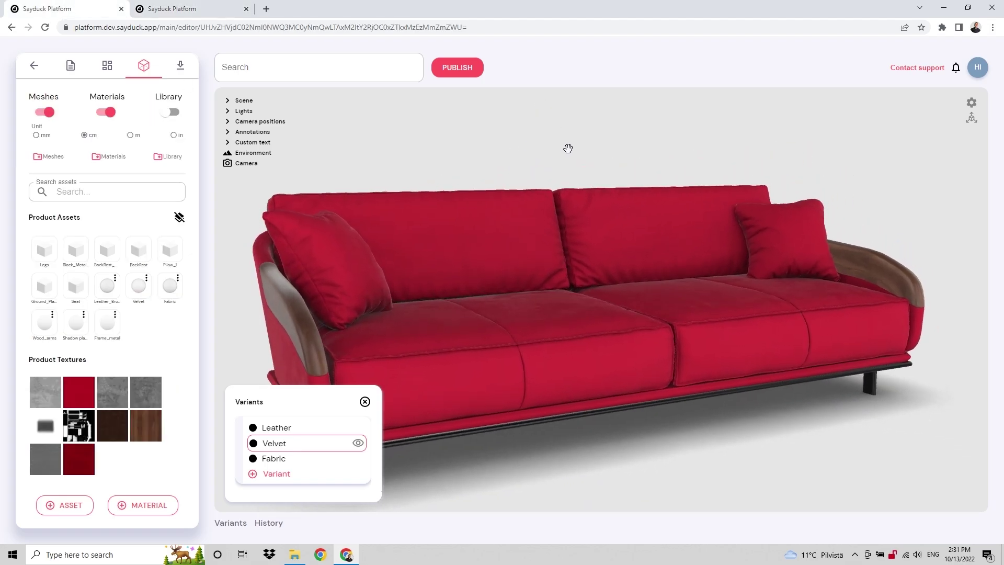
click(365, 402)
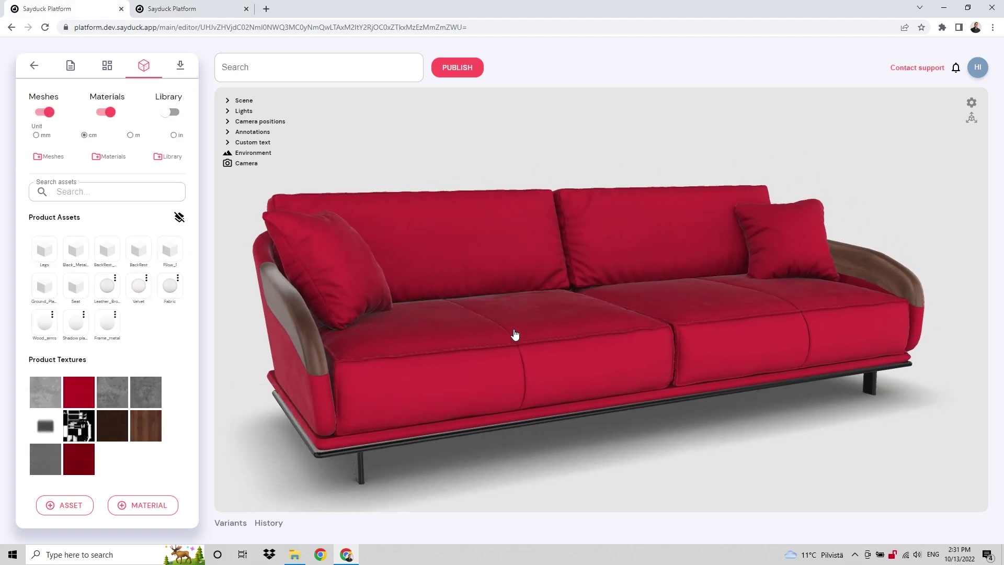
click(571, 359)
click(920, 282)
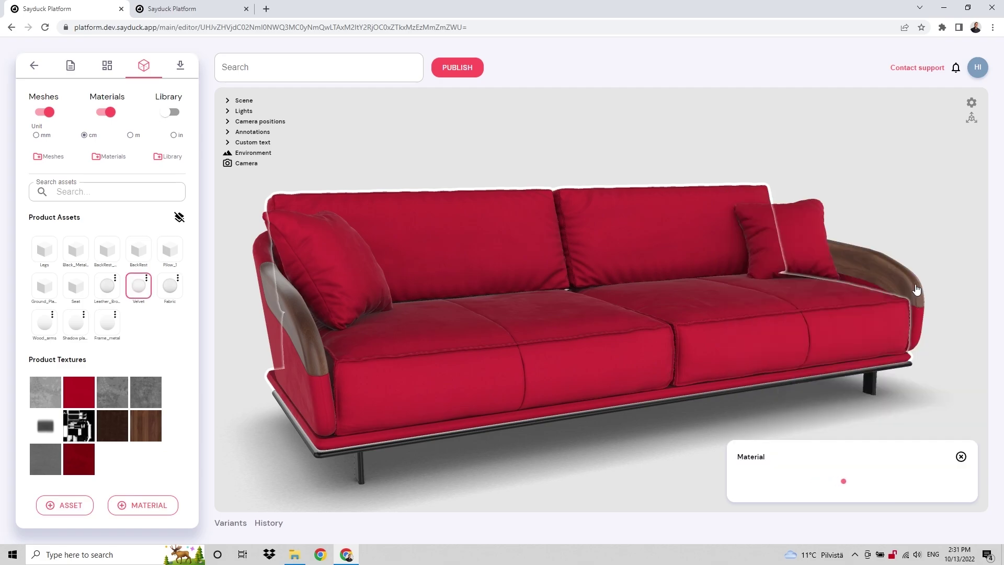
scroll(899, 329, down, 7)
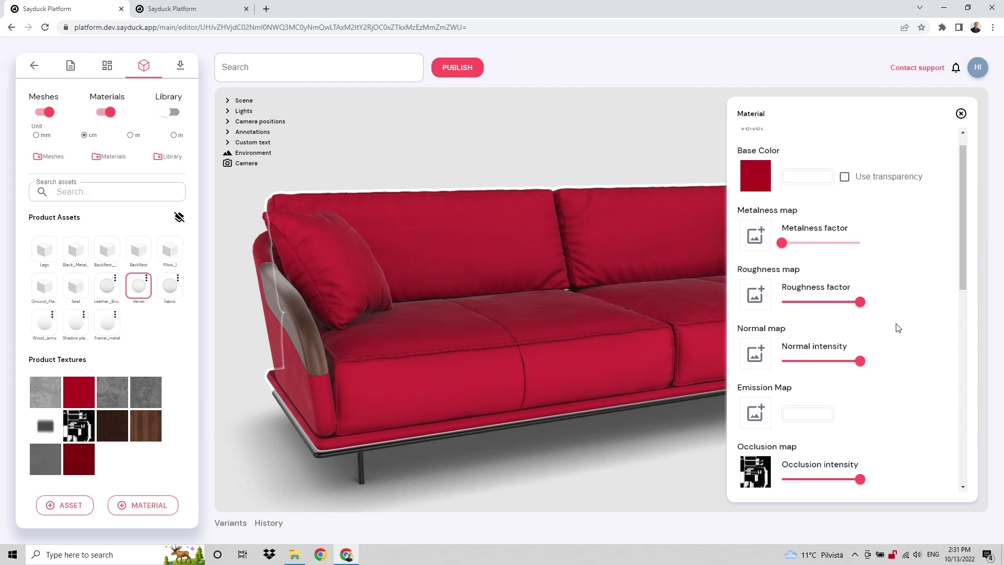
scroll(896, 318, down, 3)
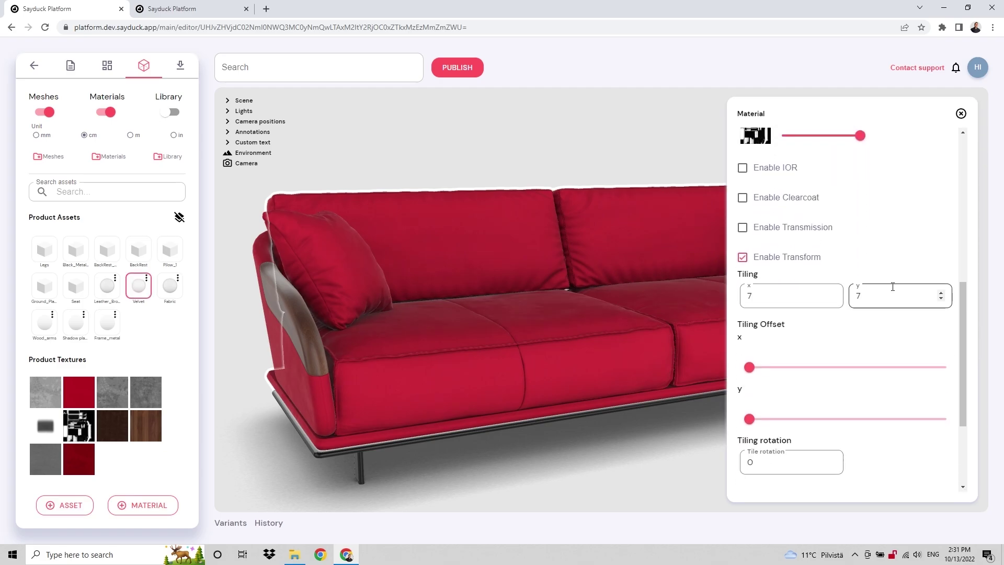
scroll(827, 293, up, 6)
scroll(891, 307, up, 3)
scroll(881, 370, down, 10)
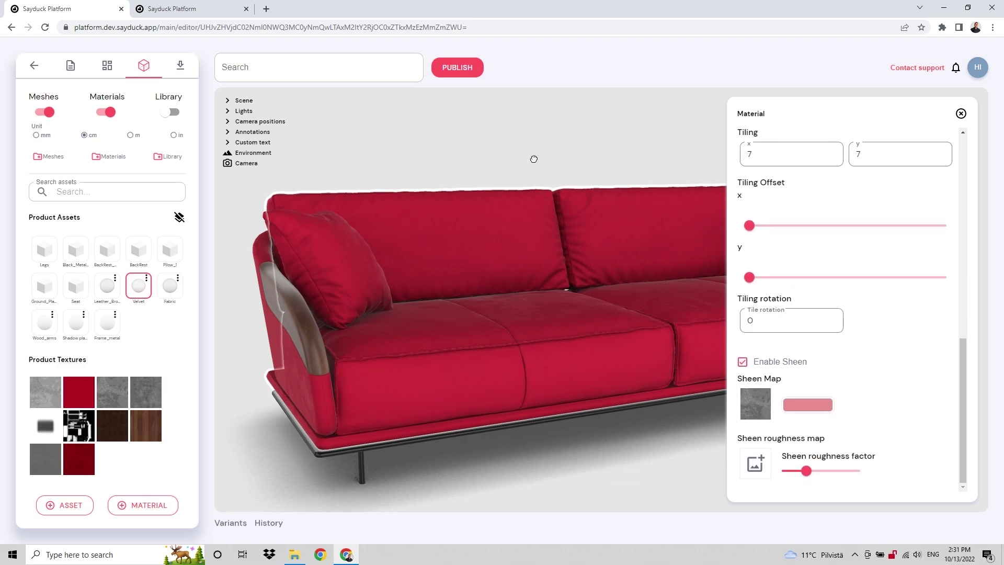
drag(531, 160, 560, 155)
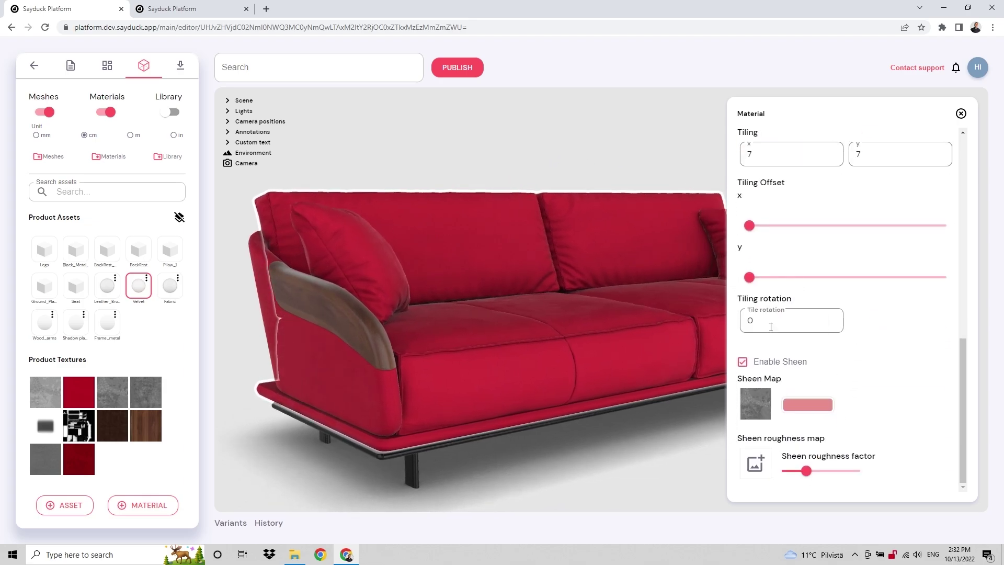
Try lowering the first sofa's Velvet sheen roughness factor to 0.19 and inspect the armrest and seat
drag(808, 470, 796, 471)
drag(507, 411, 503, 311)
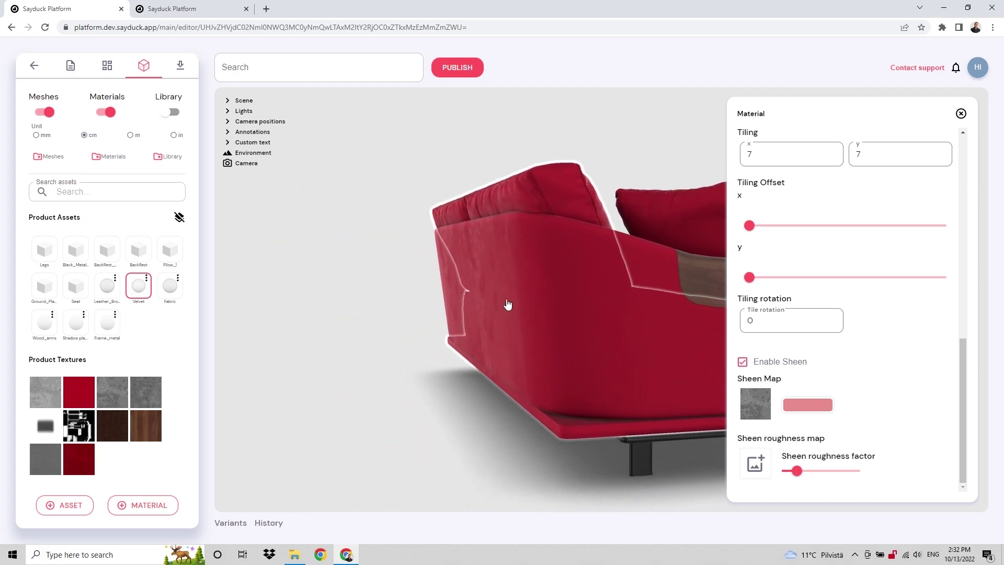
drag(627, 320, 478, 332)
Set the Velvet material's base color texture to texture (2).jpg and view that image at full size
scroll(896, 395, up, 10)
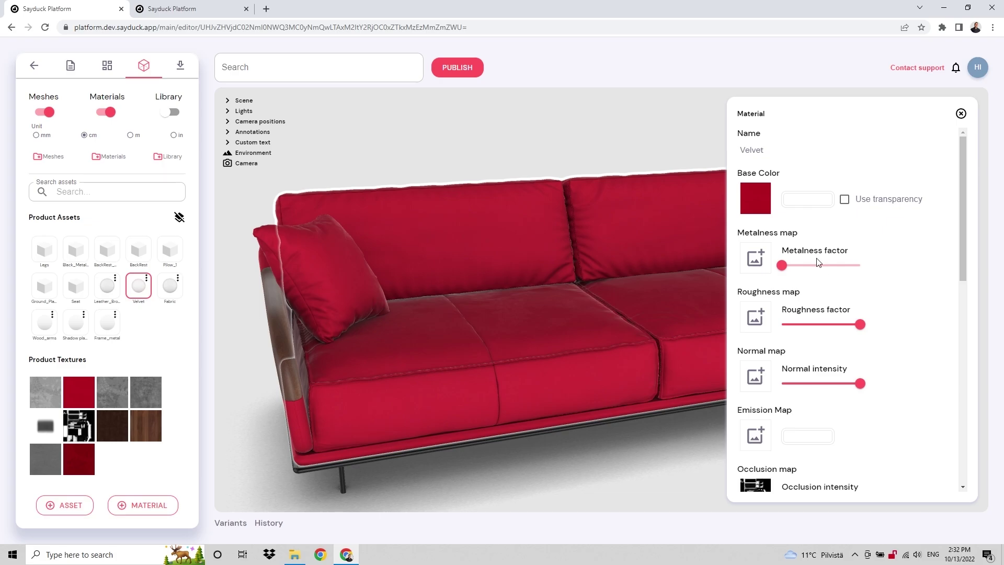
click(759, 200)
click(859, 309)
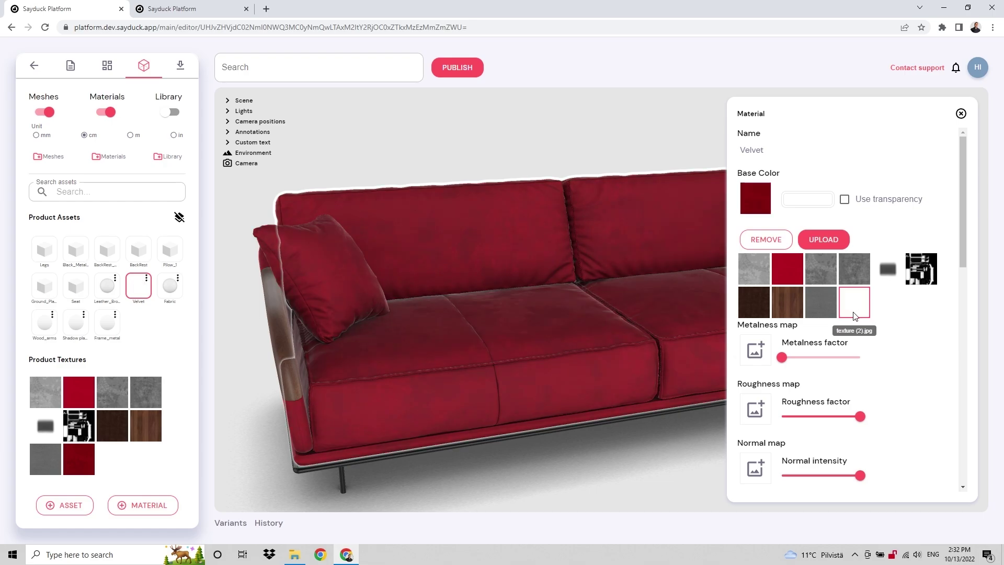
click(82, 465)
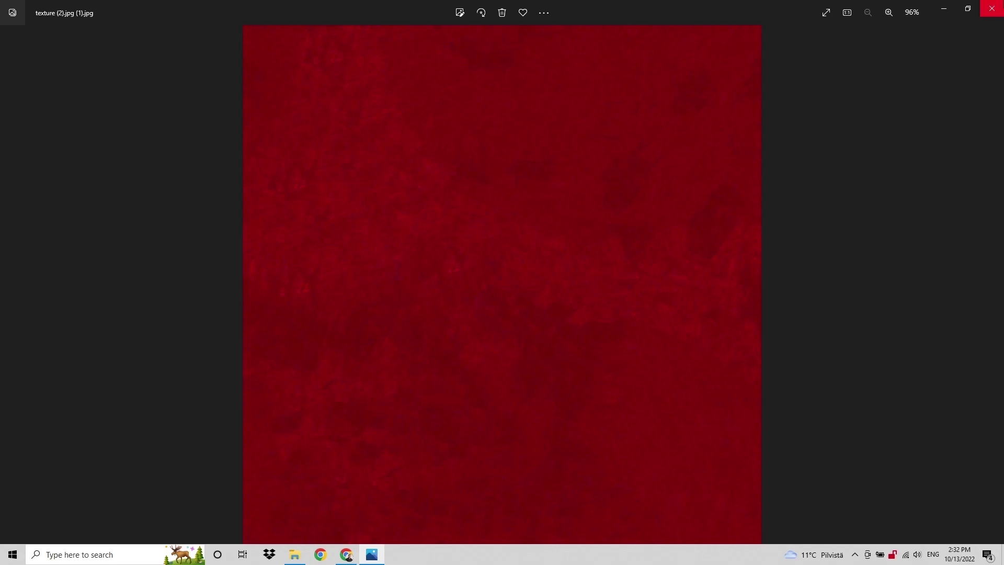
click(993, 8)
Reopen the seat's Velvet material on the first sofa and raise its sheen roughness factor to about two-fifths of its range
drag(553, 319, 622, 310)
click(622, 311)
click(911, 293)
scroll(847, 366, down, 8)
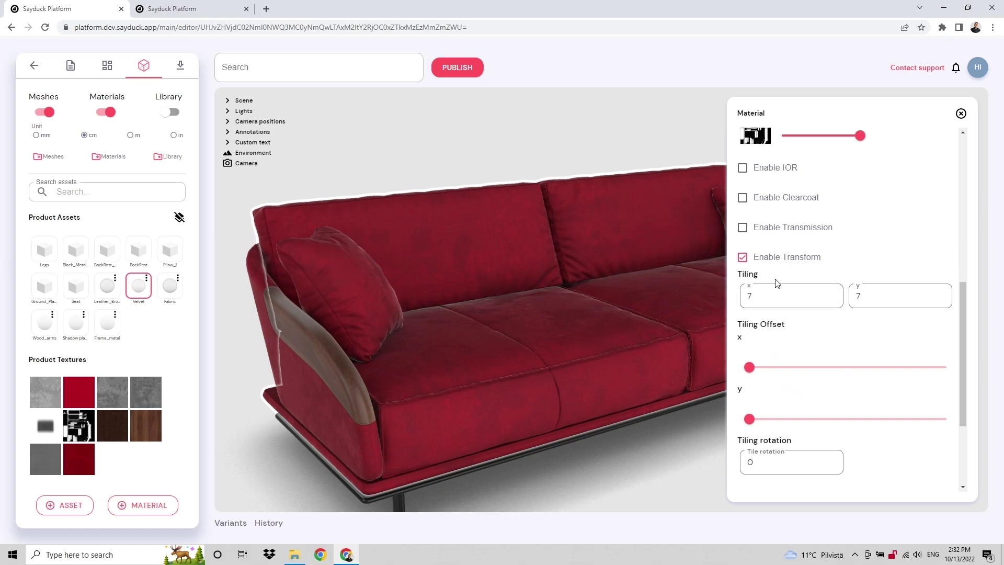
scroll(808, 413, down, 3)
mouse_move(800, 473)
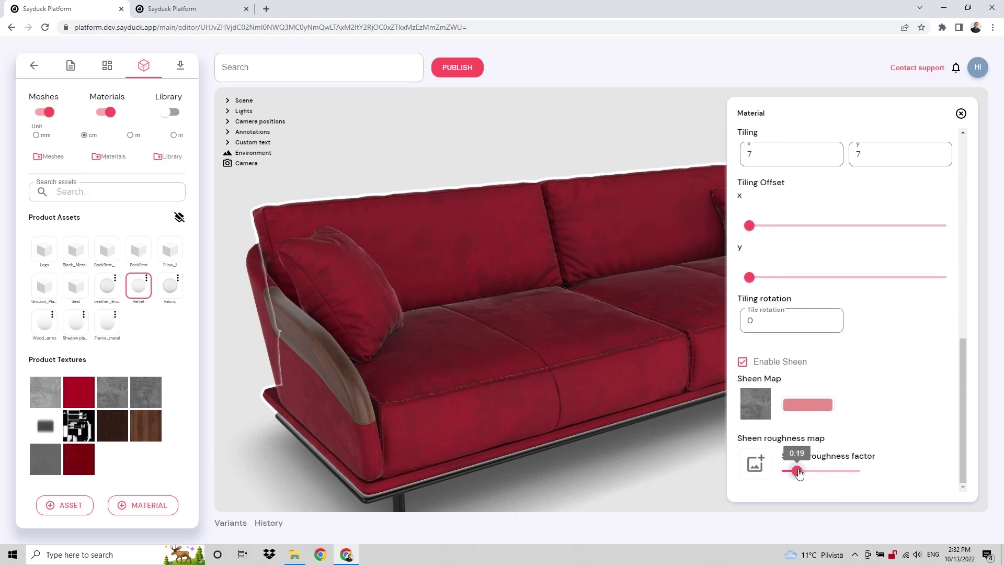
drag(801, 473, 812, 470)
drag(654, 434, 410, 240)
Switch to the second sofa, close its variant list and inspect the baked velvet for comparison
click(173, 9)
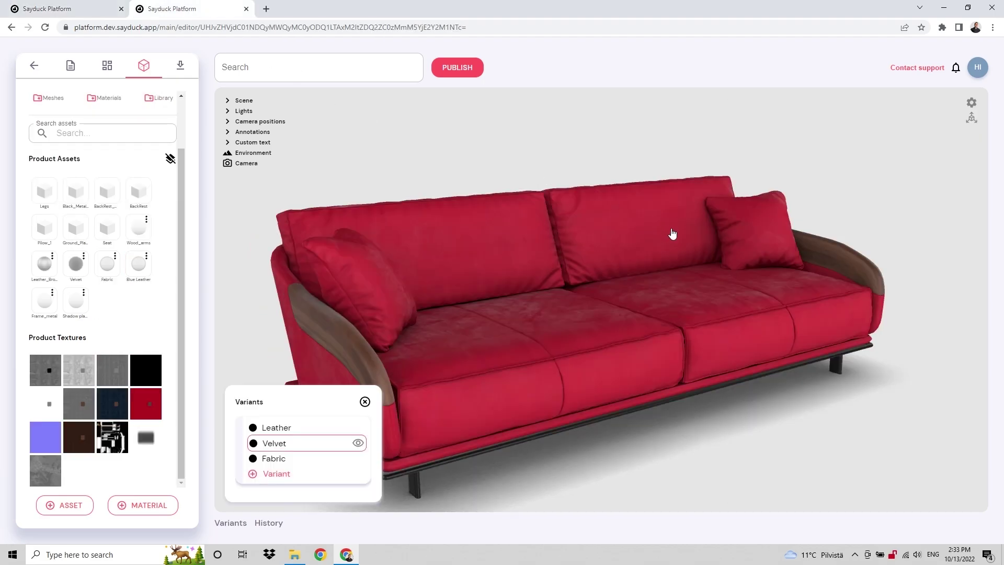
click(365, 401)
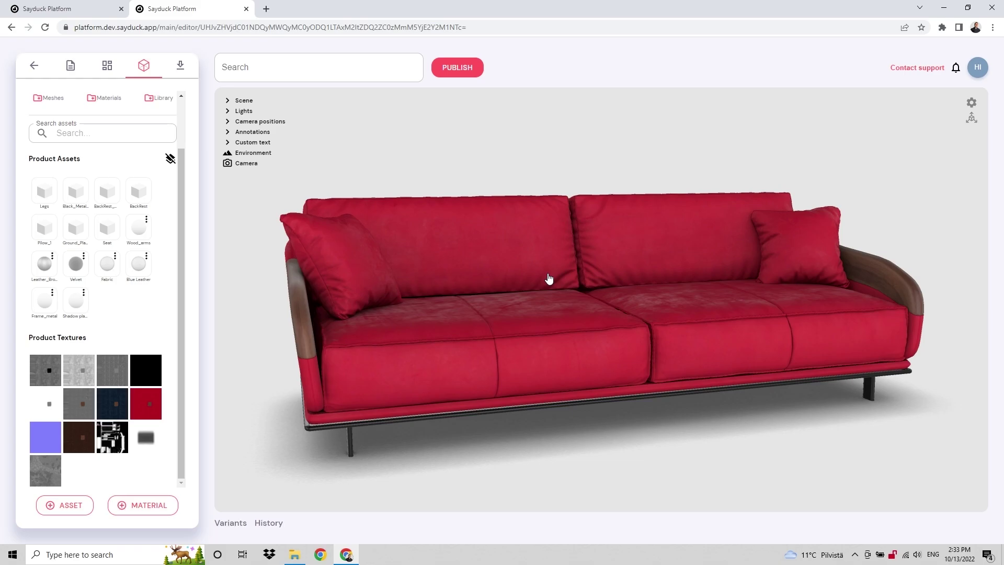
drag(460, 291, 402, 310)
Display the Fabric variant on the first sofa, close the open panels and inspect the seat's weave up close
click(45, 8)
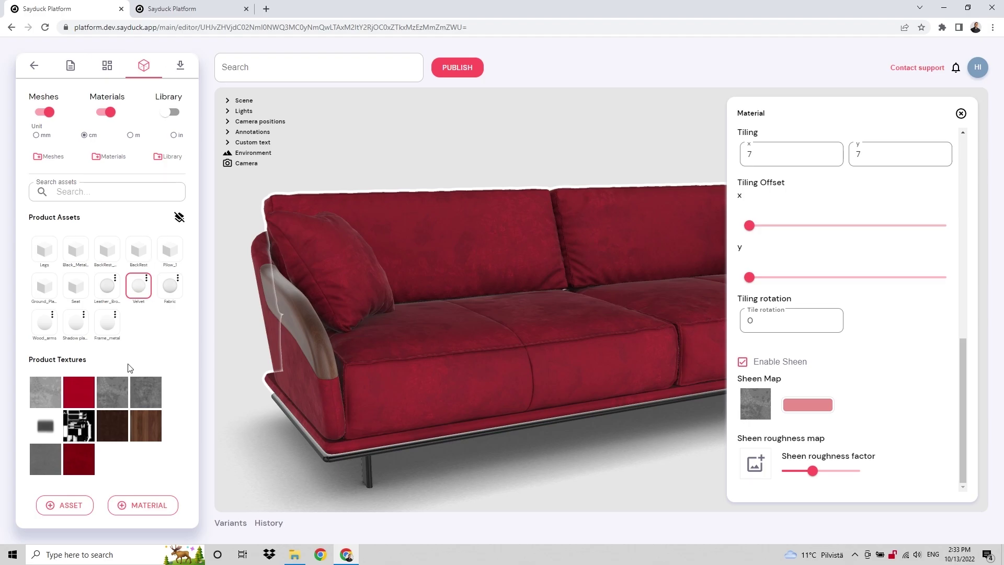
click(229, 524)
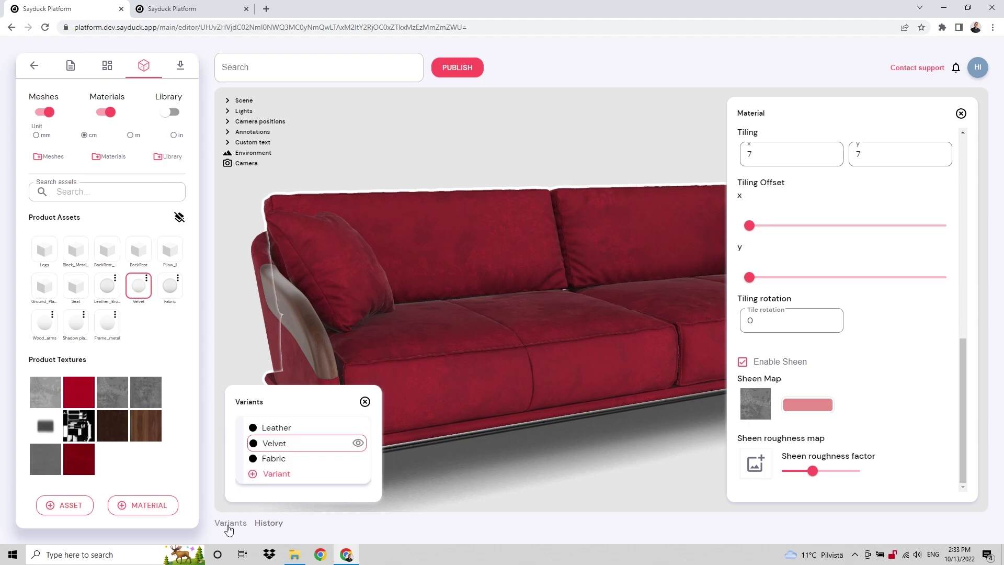
click(282, 460)
click(962, 113)
drag(683, 124, 573, 136)
click(365, 402)
drag(526, 460, 515, 146)
scroll(515, 146, up, 2)
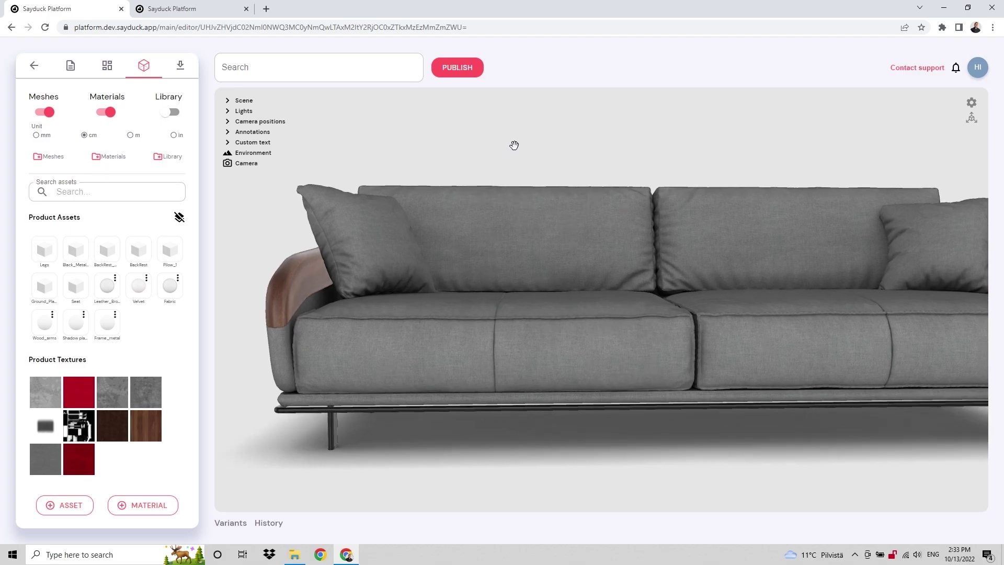
drag(492, 153, 577, 232)
scroll(513, 361, up, 5)
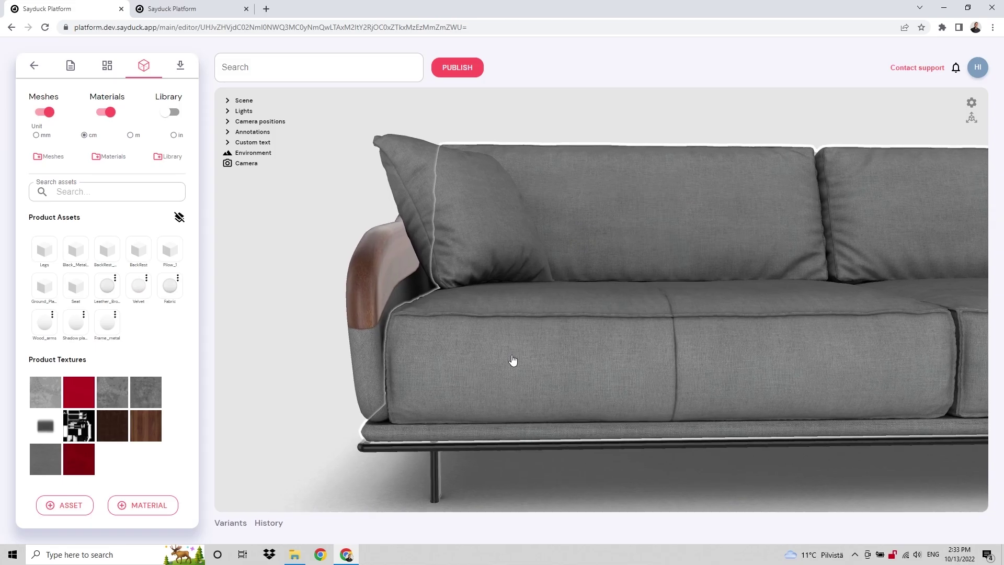
scroll(478, 378, up, 3)
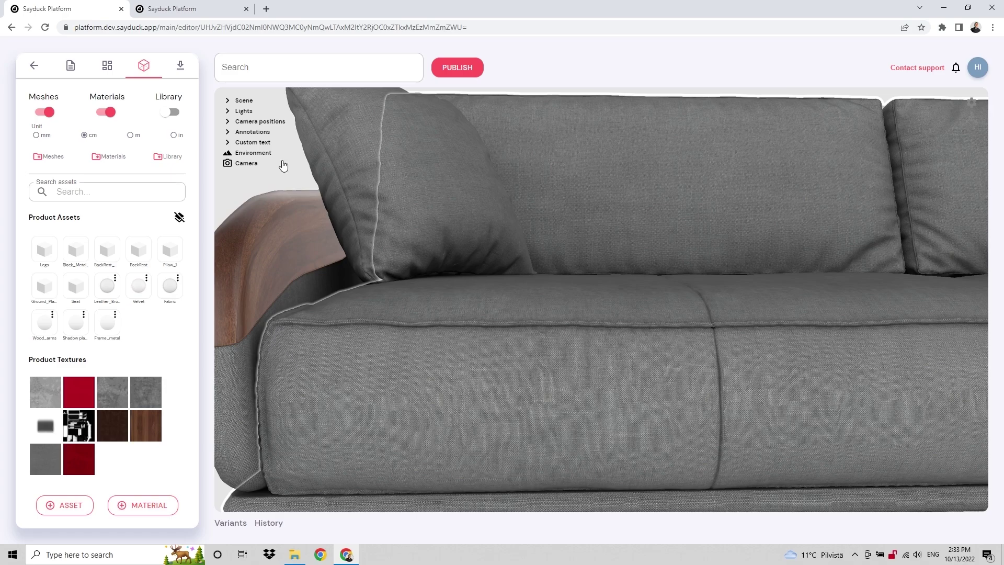
Display the Fabric variant on the second sofa, inspect its weave up close and return to the first sofa project
click(195, 7)
click(231, 523)
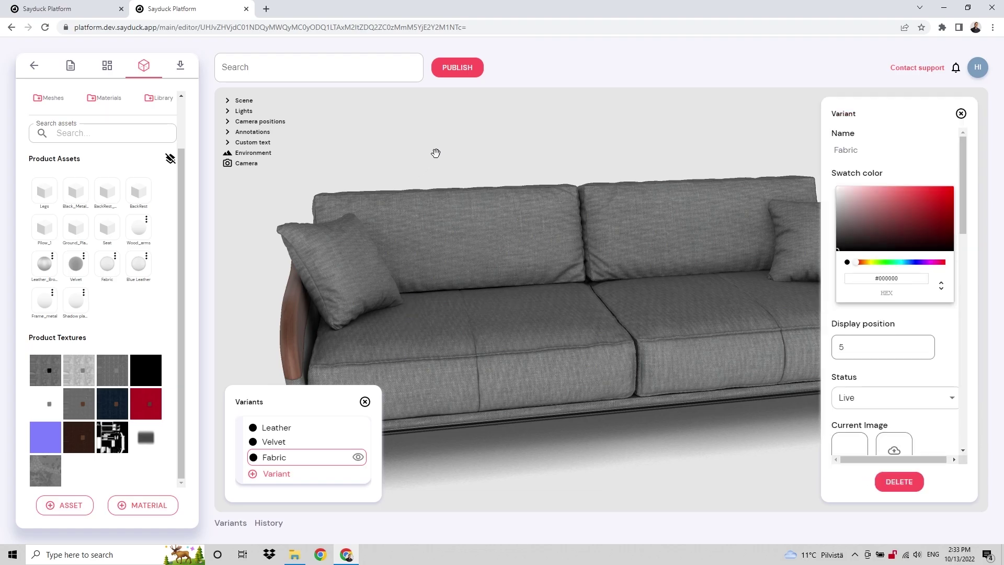
click(961, 113)
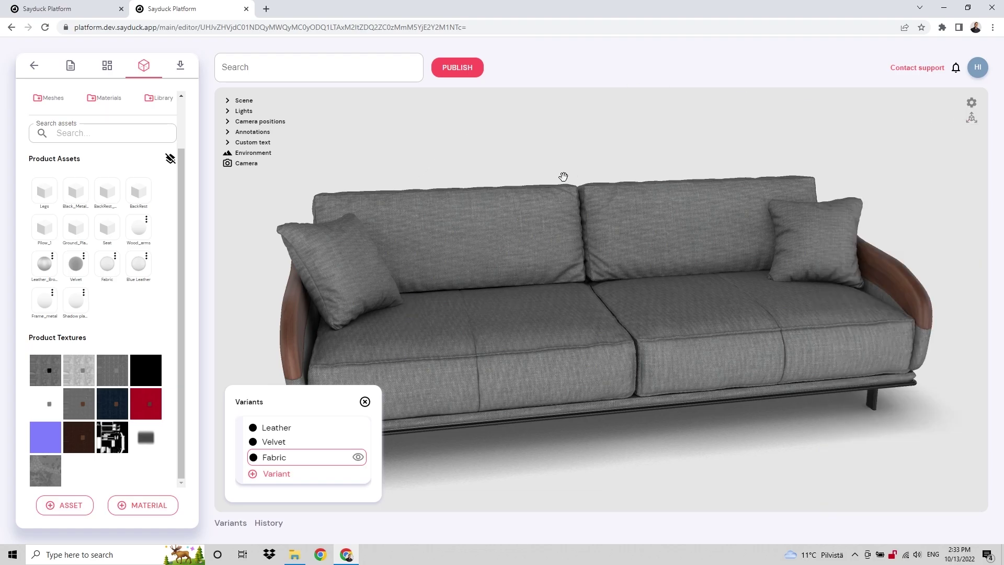
click(365, 401)
drag(437, 380, 466, 387)
scroll(505, 385, up, 5)
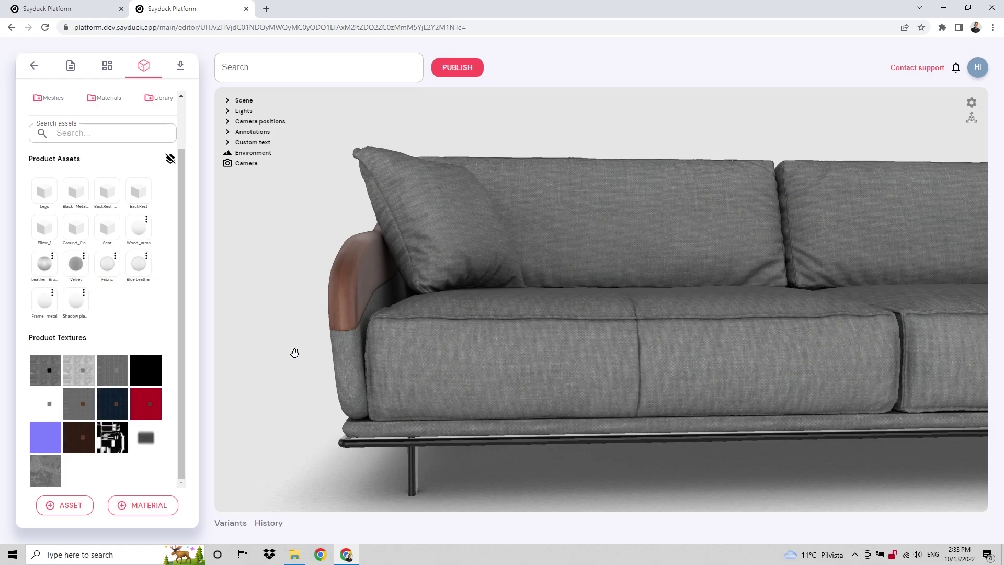
drag(294, 352, 266, 348)
click(68, 8)
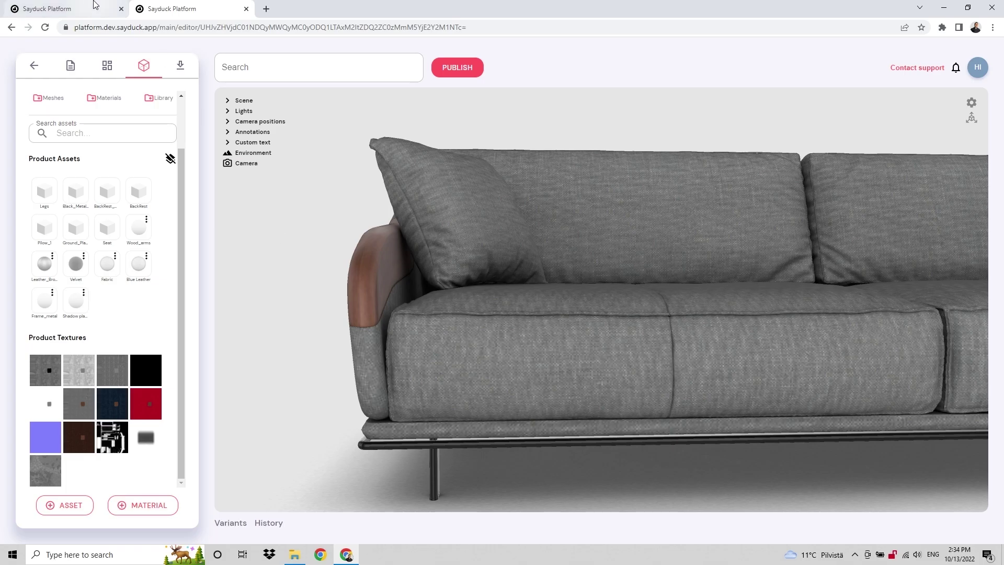
Open the seat's Fabric material on the first sofa and set its tiling to 12 in both X and Y
drag(412, 406, 448, 365)
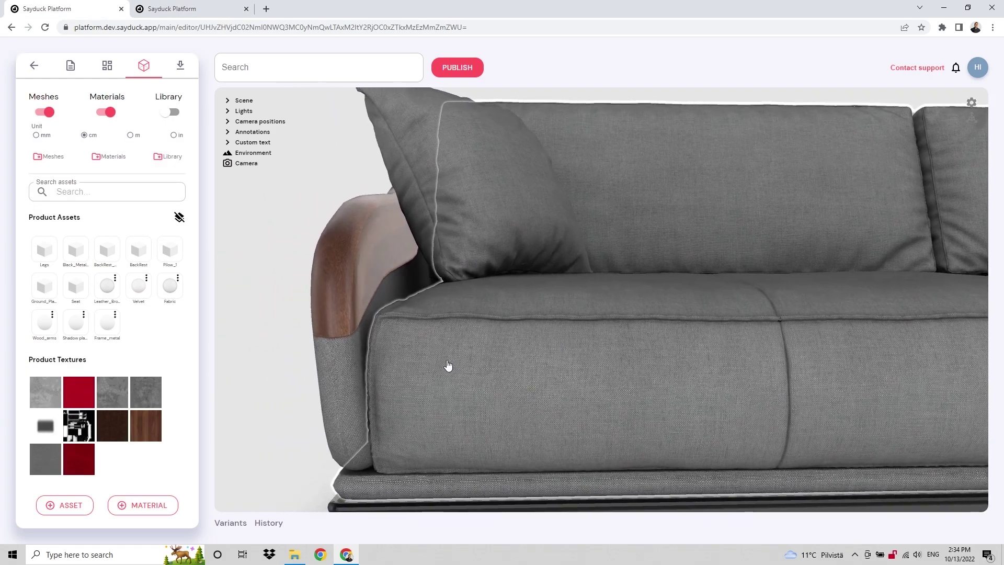
click(498, 347)
click(909, 285)
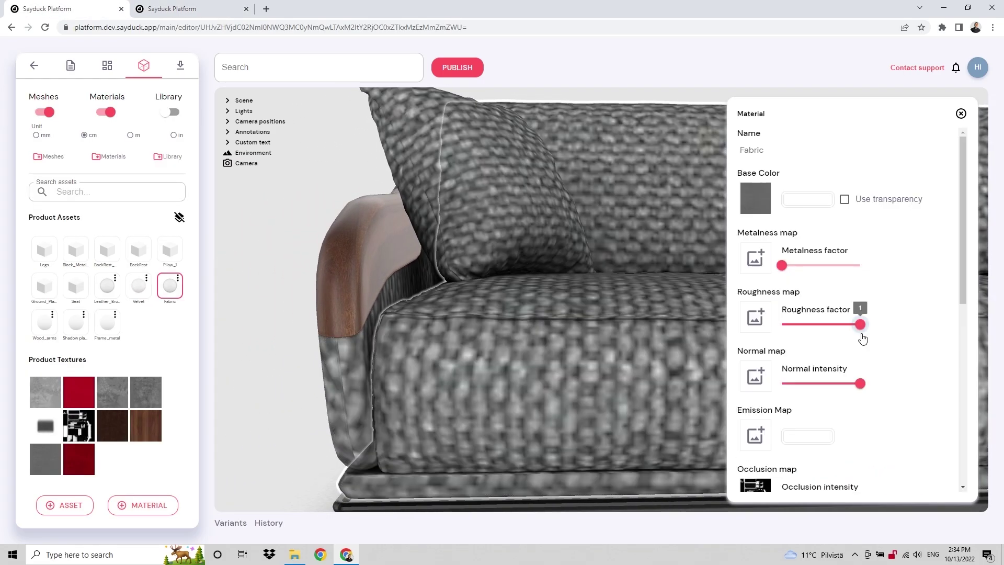
scroll(870, 374, down, 5)
scroll(877, 372, down, 1)
double_click(751, 349)
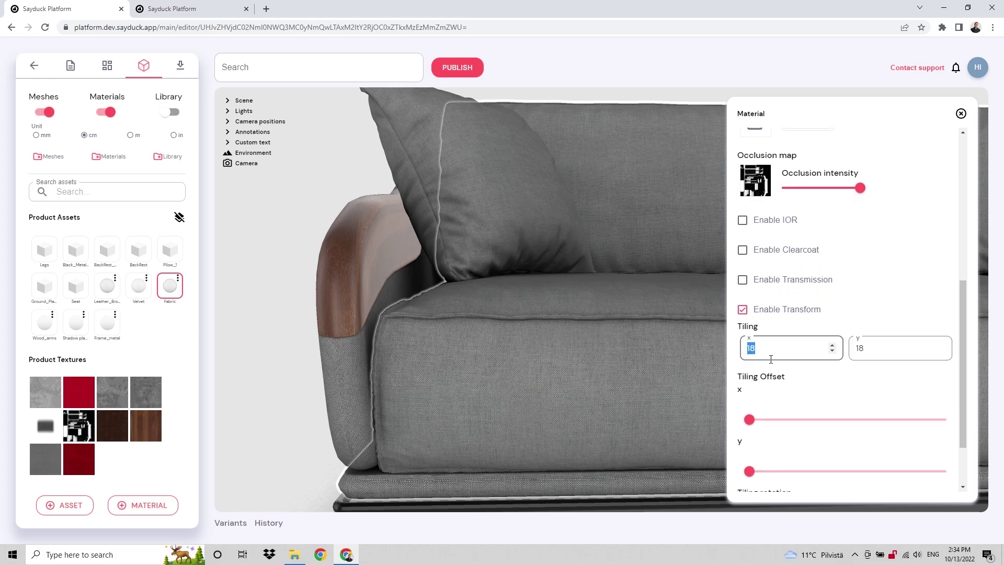
text(12)
key(Tab)
text(12)
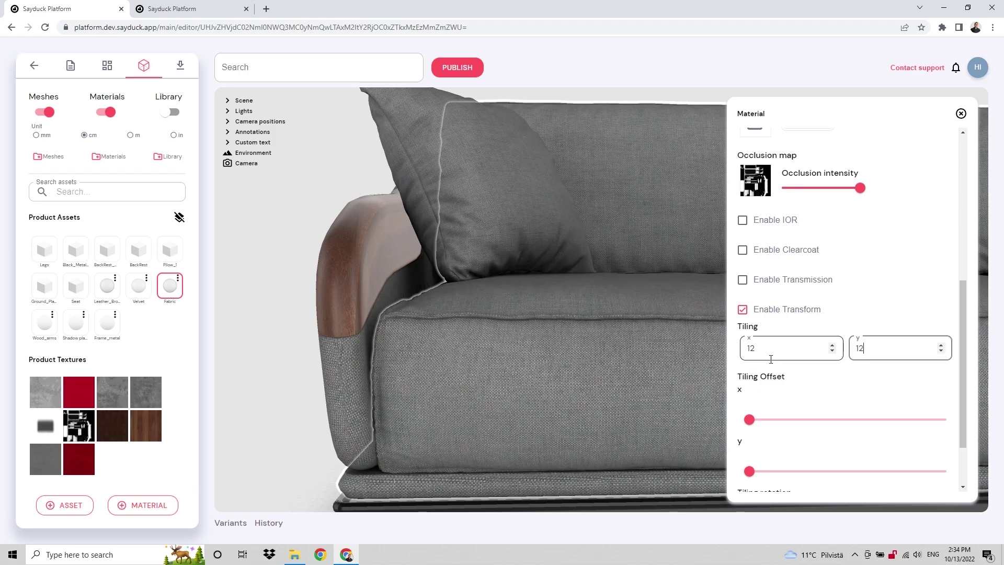
click(752, 349)
drag(863, 352, 873, 352)
Inspect the retiled fabric on the first sofa from a wider angle and check the material's base color texture
scroll(883, 359, up, 6)
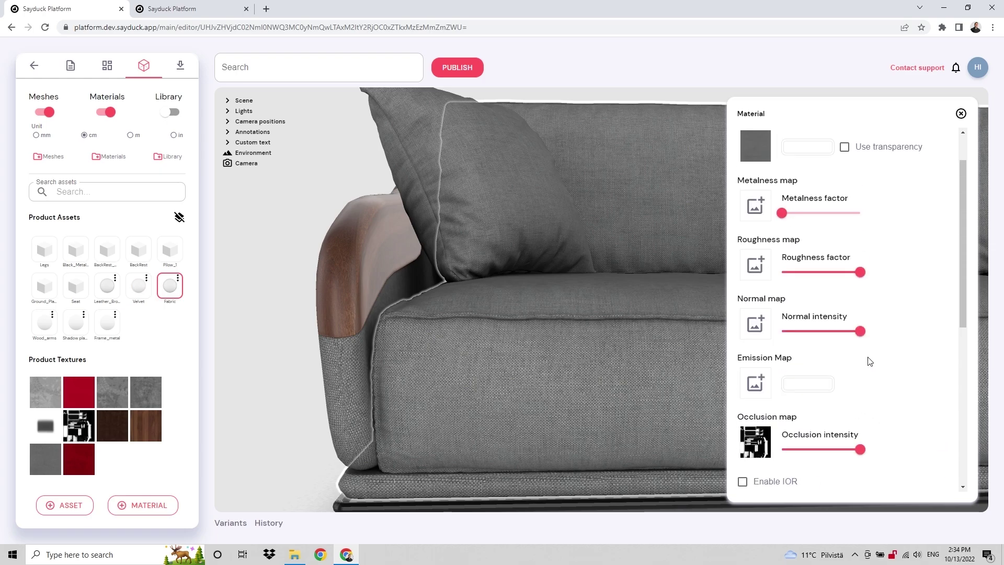
scroll(520, 366, down, 5)
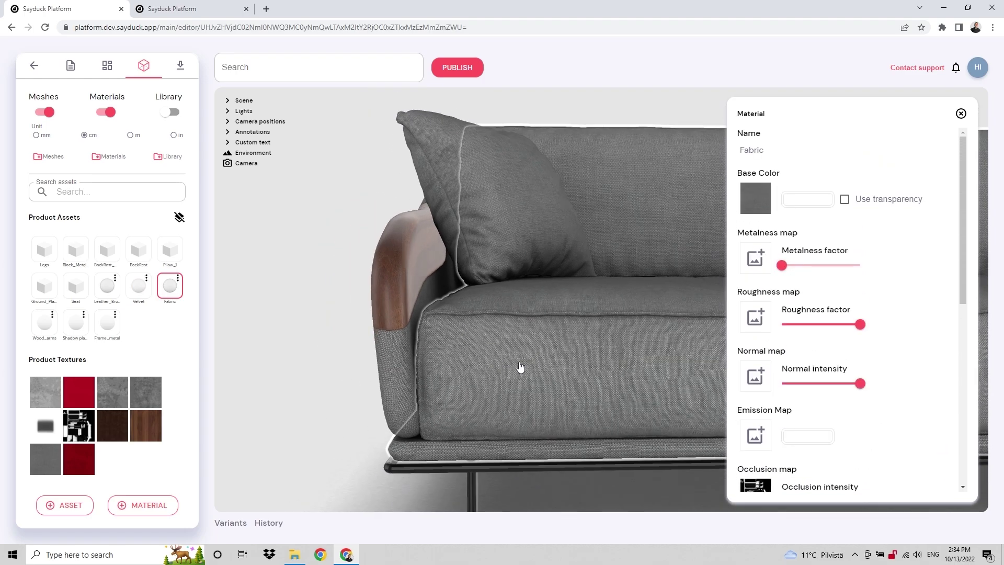
drag(638, 341, 615, 370)
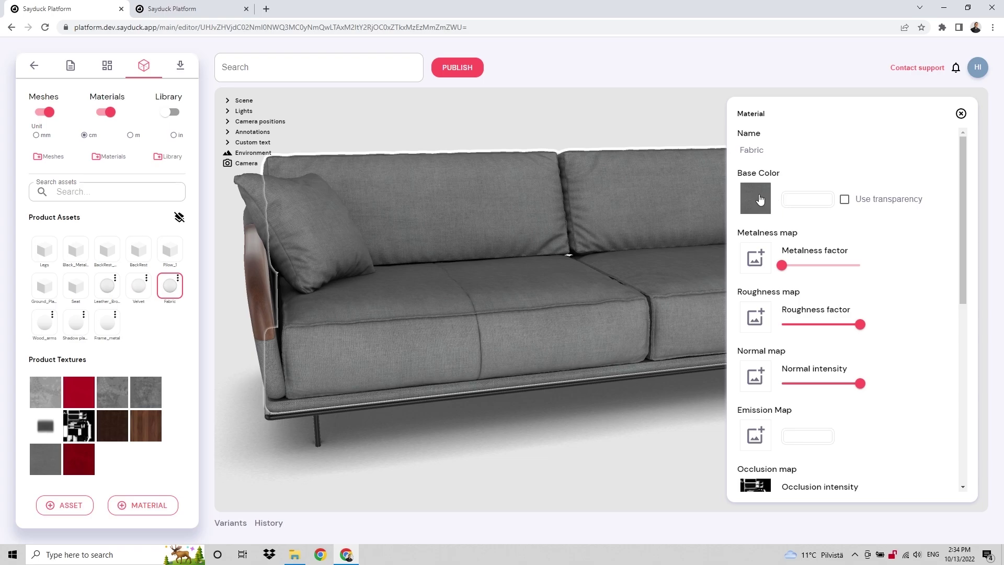
Lower the Fabric material's occlusion intensity to nearly zero to compare the shading, restore it to 1 and review the base color and occlusion maps
scroll(802, 250, down, 3)
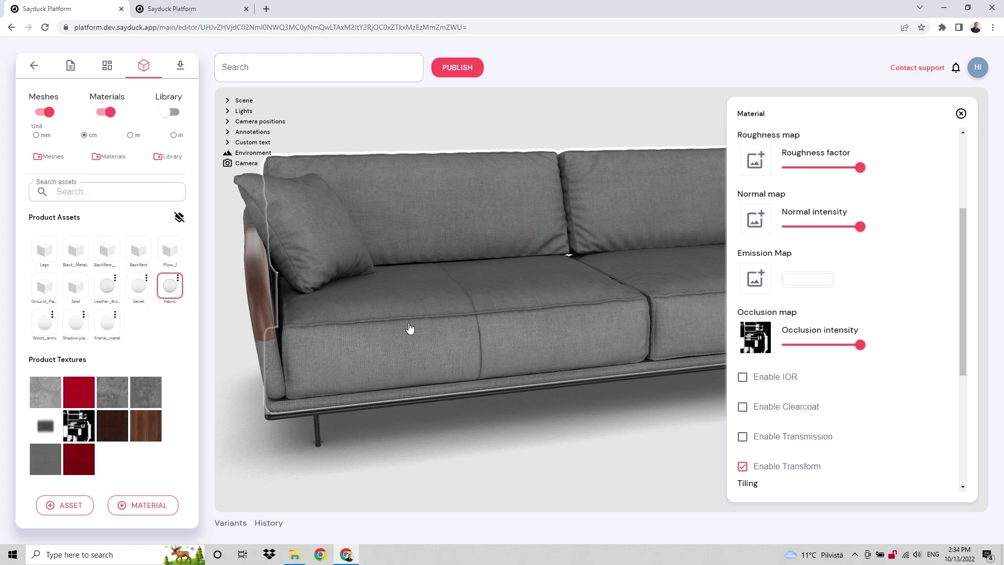
drag(406, 217, 511, 226)
drag(861, 345, 787, 345)
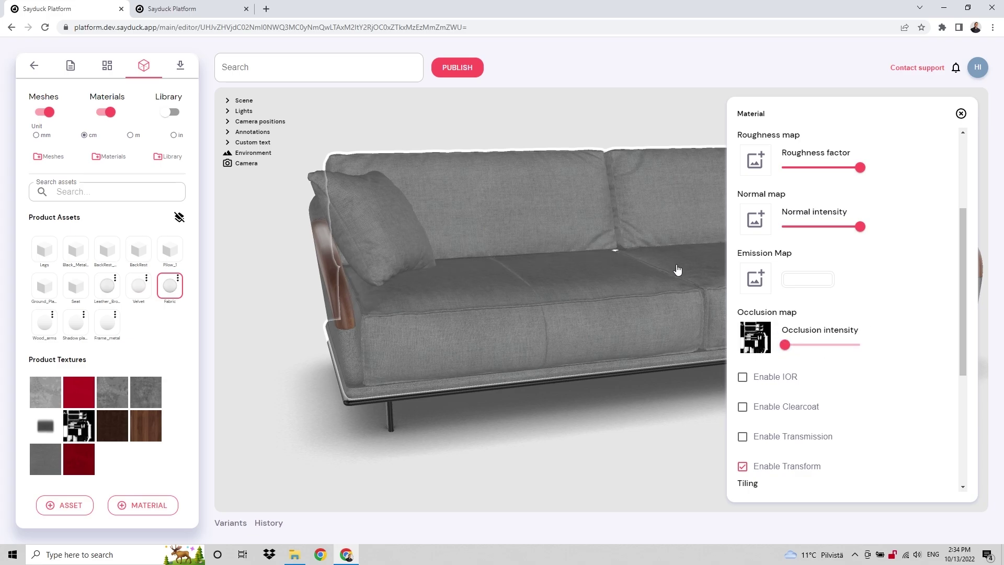
drag(786, 345, 861, 345)
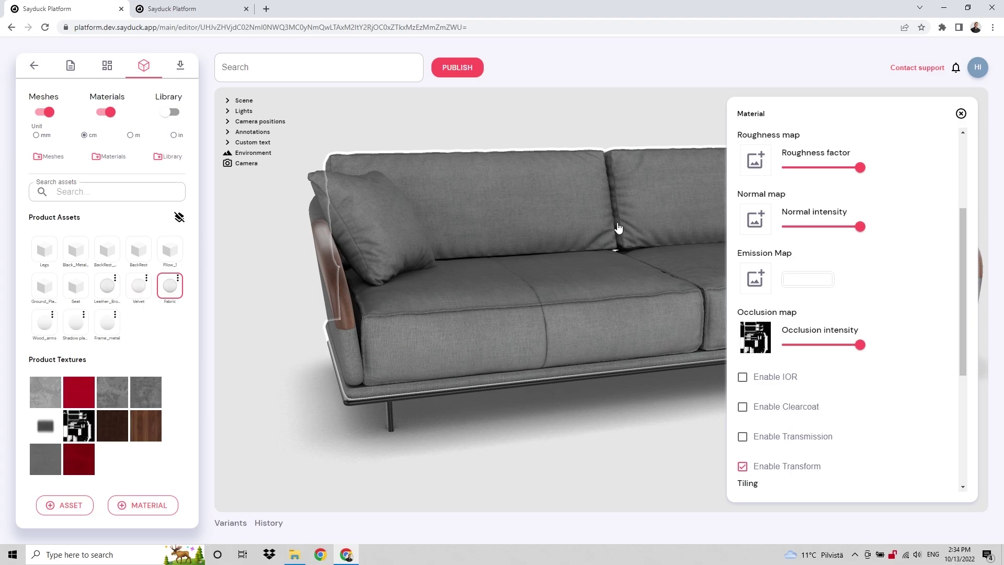
drag(572, 110, 525, 110)
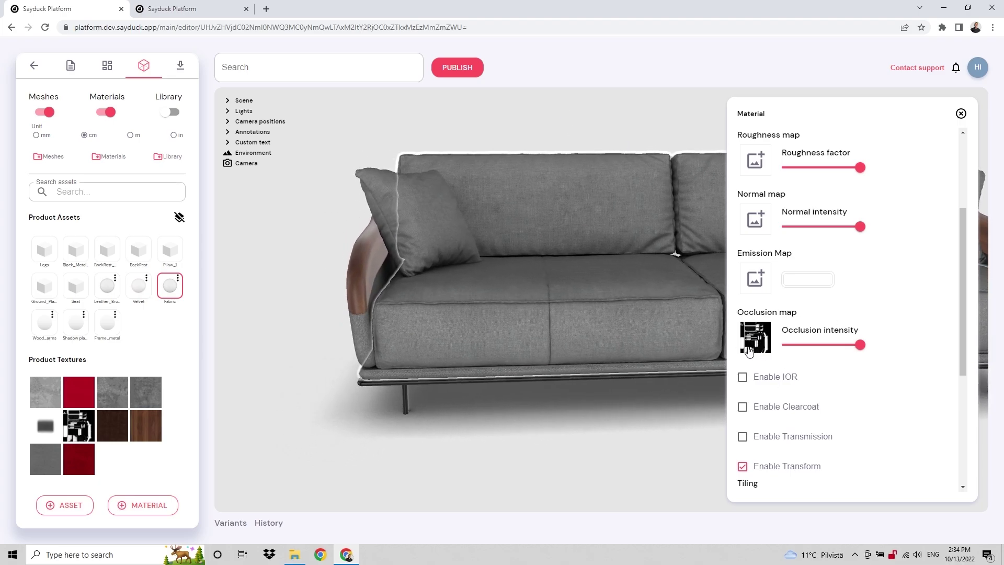
scroll(751, 248, up, 3)
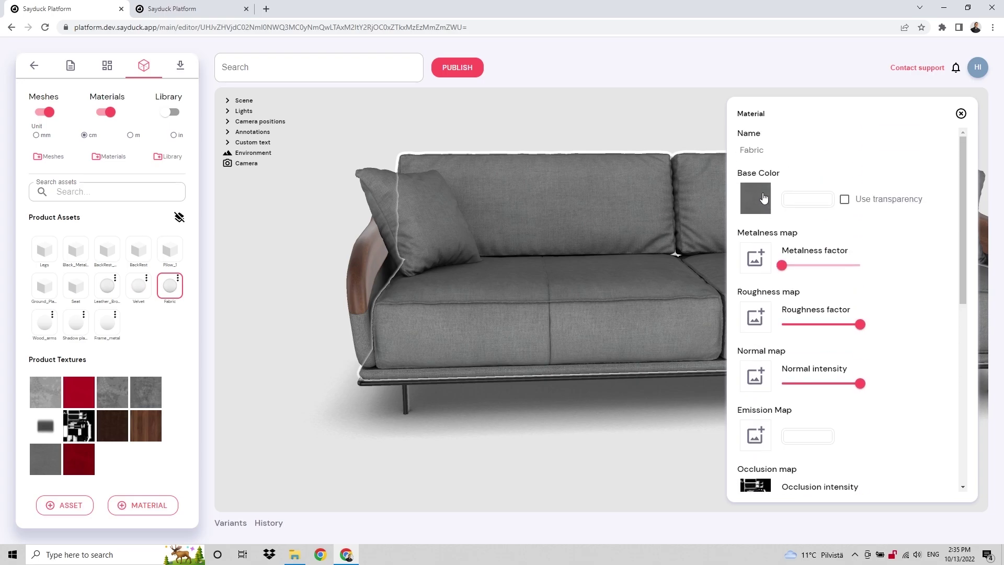
scroll(750, 309, down, 3)
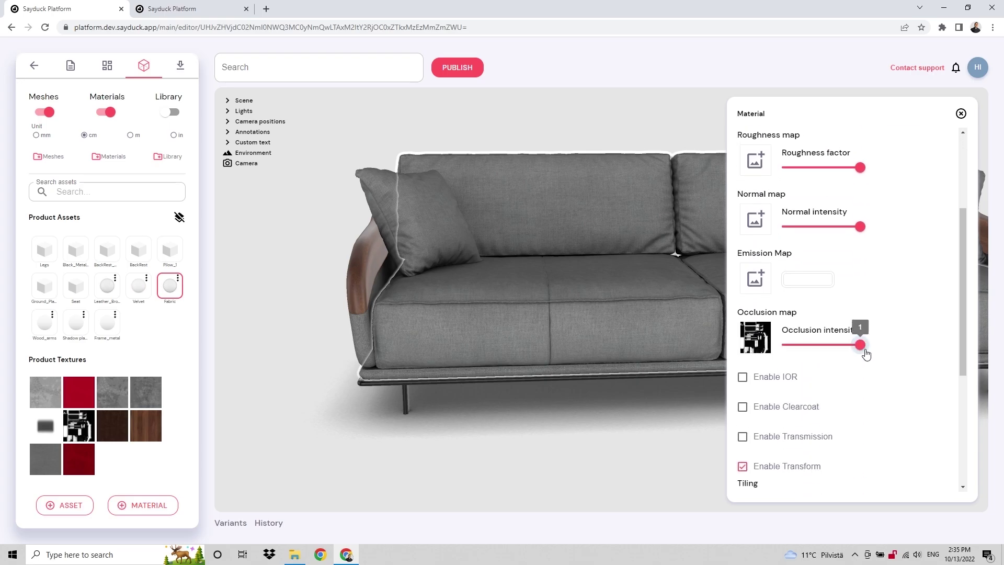
mouse_move(861, 345)
mouse_down()
mouse_move(782, 346)
mouse_move(887, 356)
mouse_up()
Switch to the second sofa and open its Fabric material settings
key(ctrl+Tab)
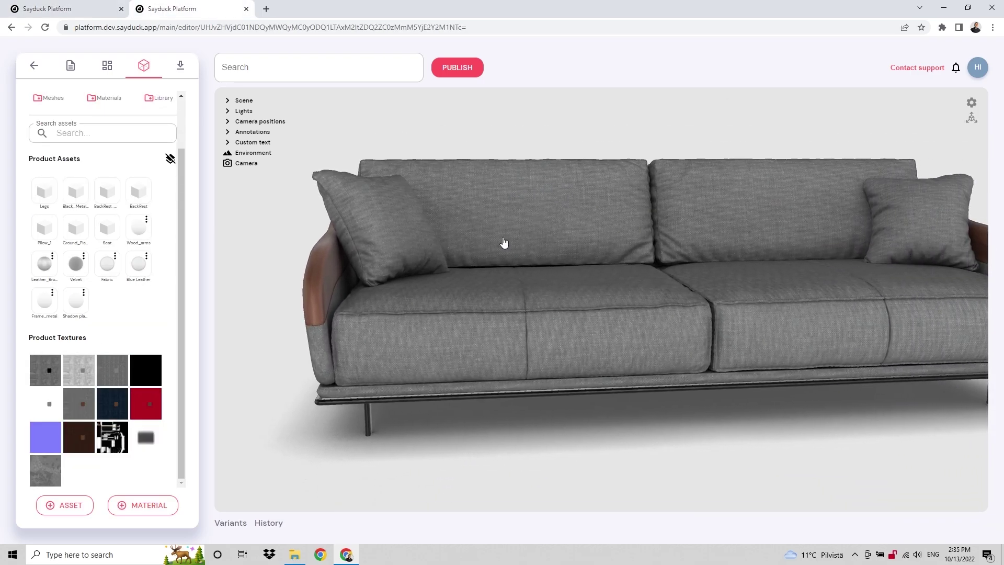
click(697, 253)
click(922, 284)
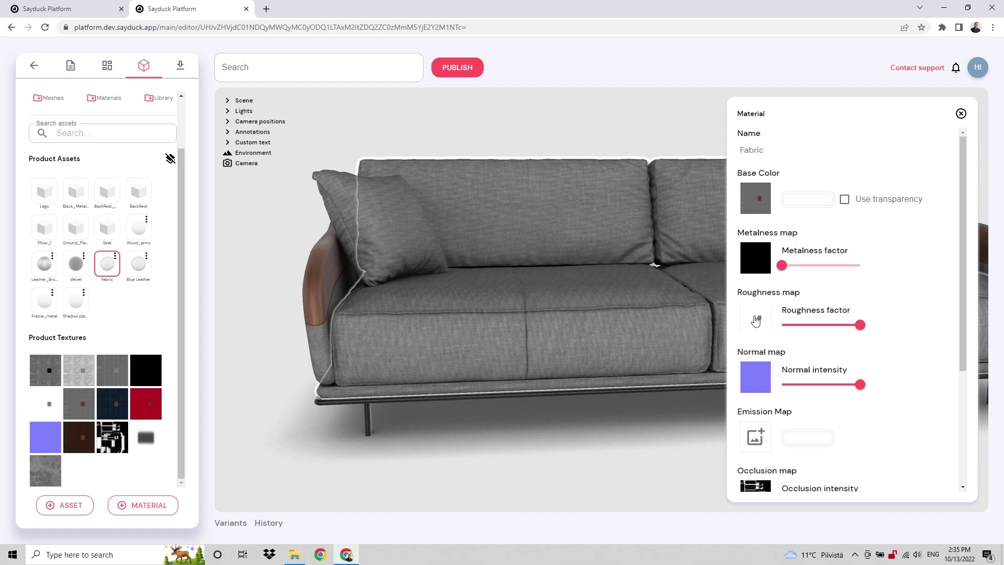
Remove the roughness map and the metalness map from the second sofa's Fabric material
drag(860, 385, 760, 392)
click(758, 319)
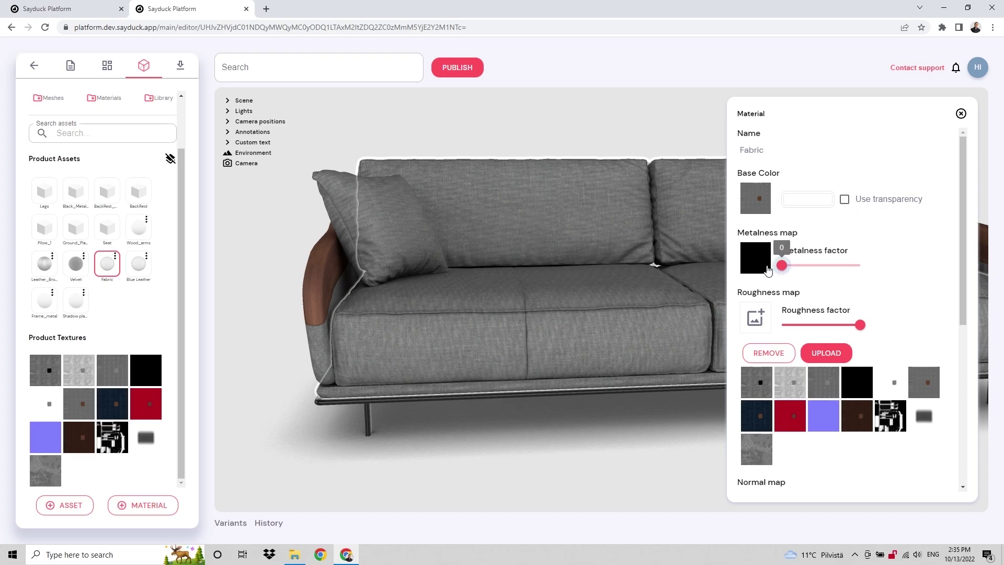
click(771, 267)
click(769, 293)
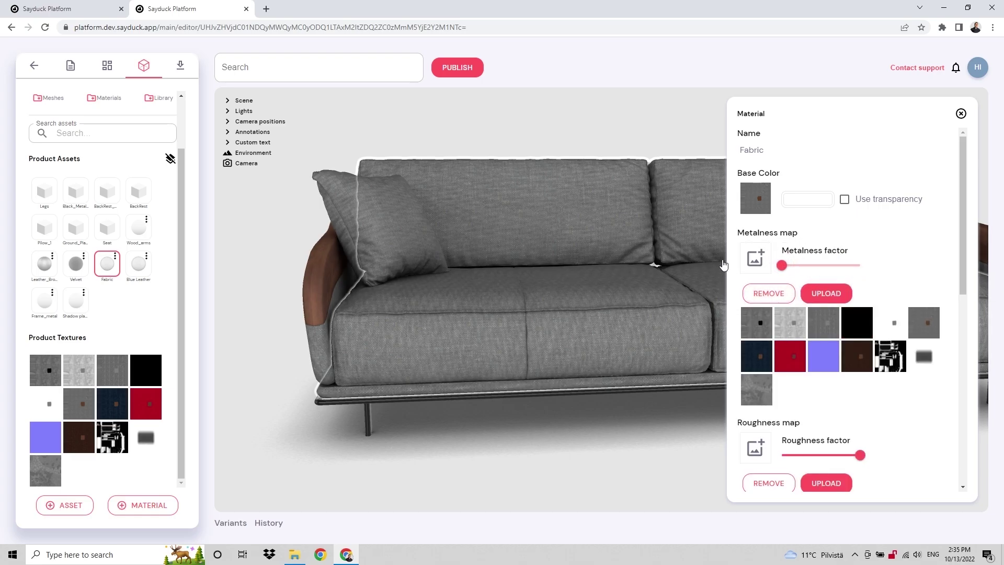